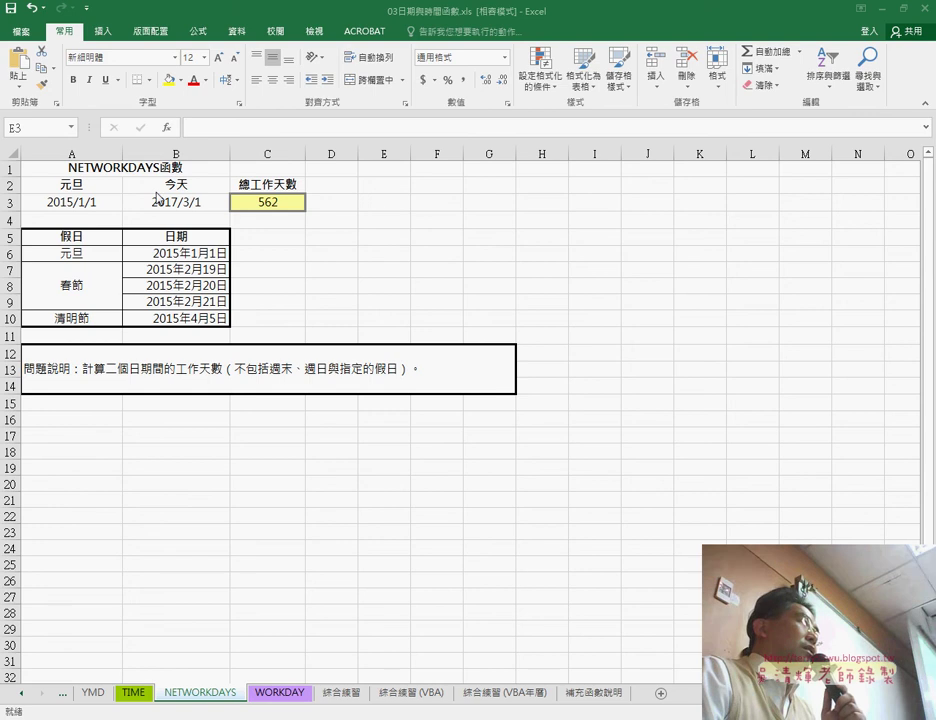
Step: Select cell E3 on the NETWORKDAYS sheet to hold the working-days formula
left_click(387, 205)
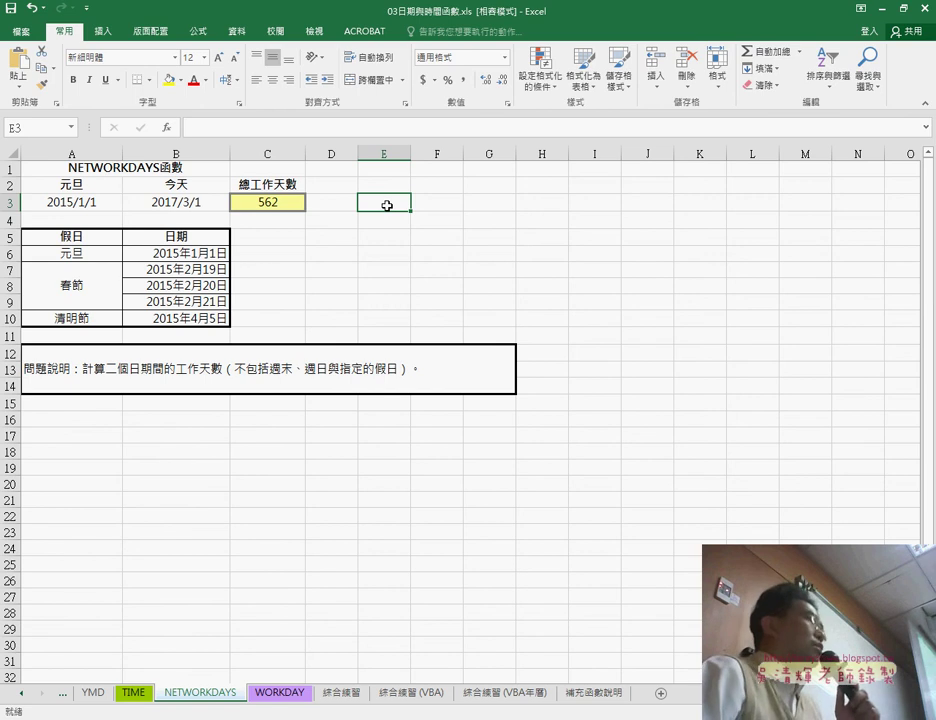
Step: Open Insert Function and choose NETWORKDAYS.INTL from the Date & Time functions
left_click(167, 128)
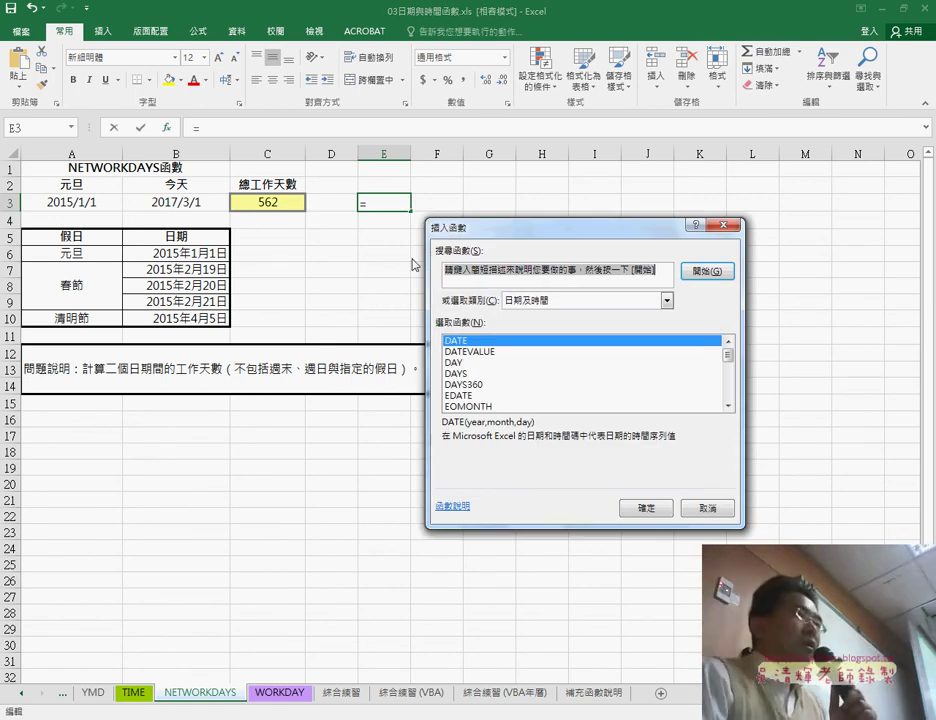
left_click_drag(733, 364, 732, 381)
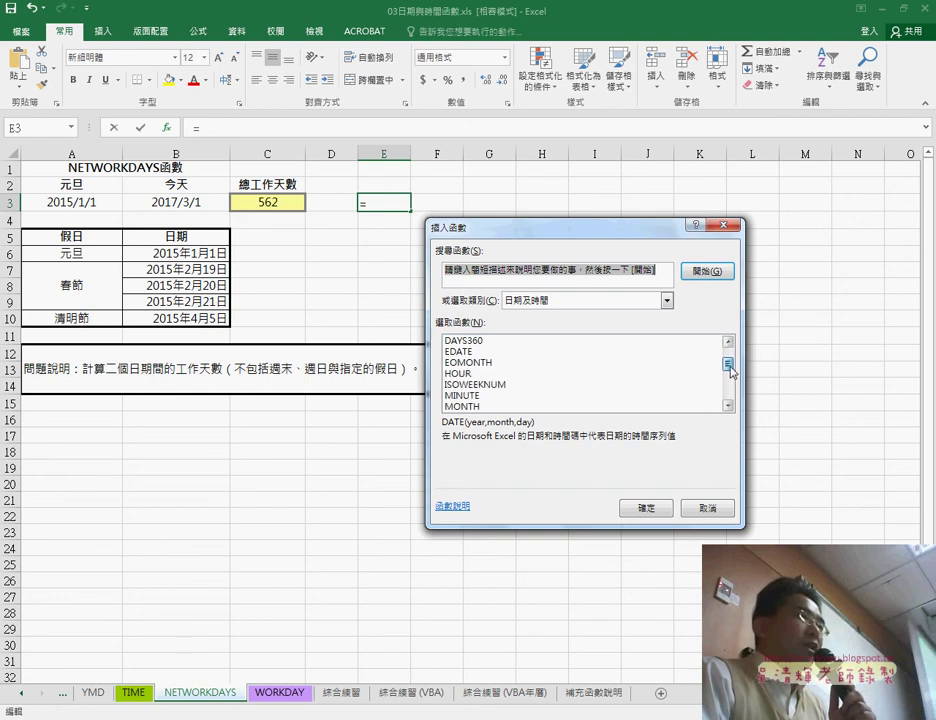
left_click(518, 364)
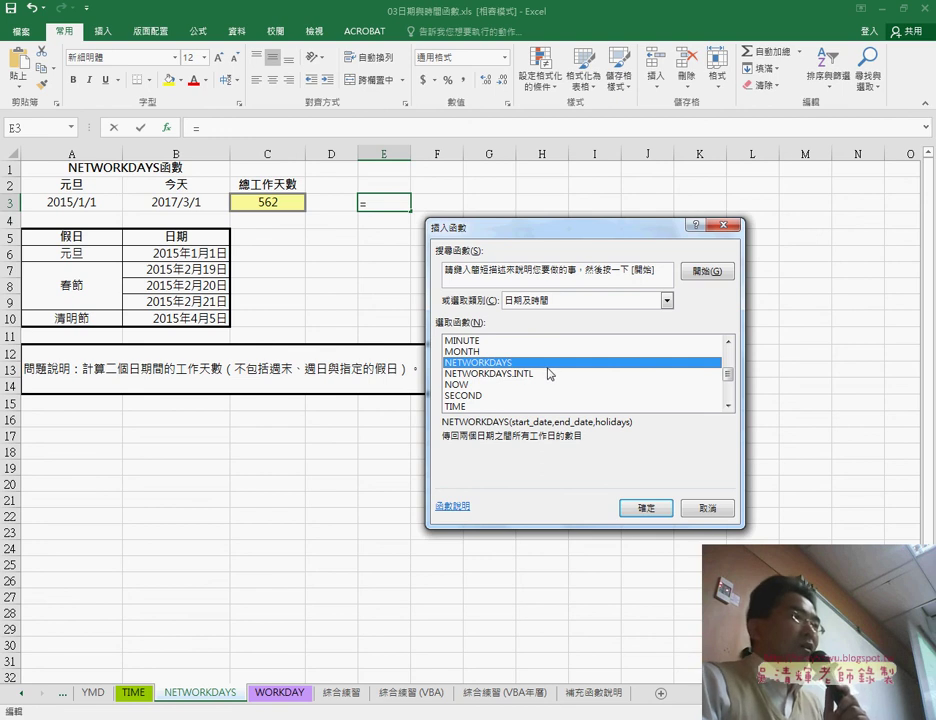
left_click(473, 376)
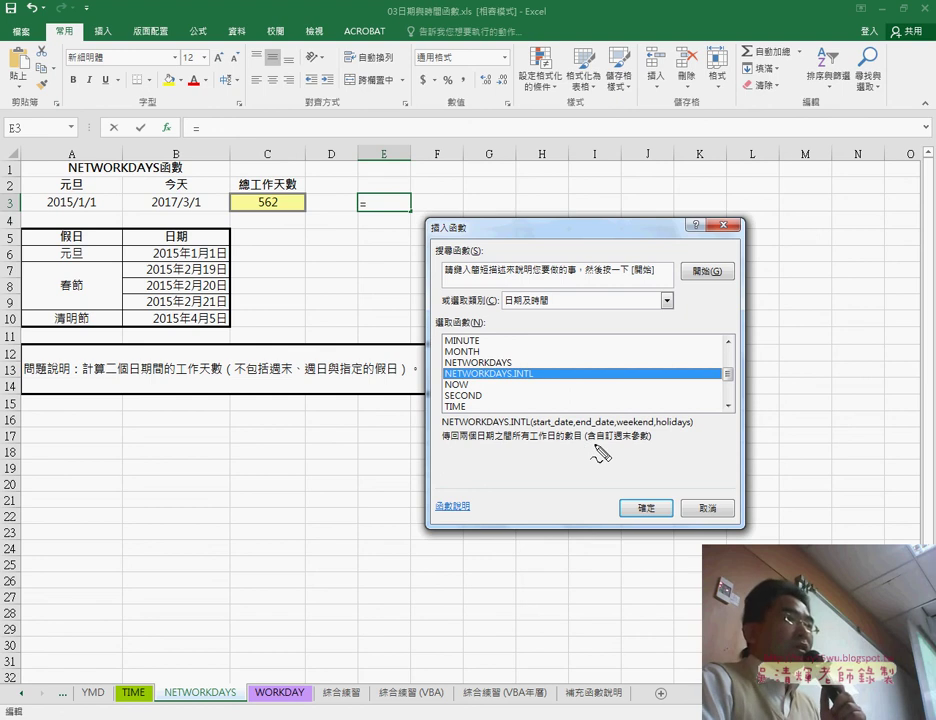
mouse_move(600, 445)
left_mouse_down()
mouse_move(624, 460)
mouse_move(646, 452)
left_mouse_up()
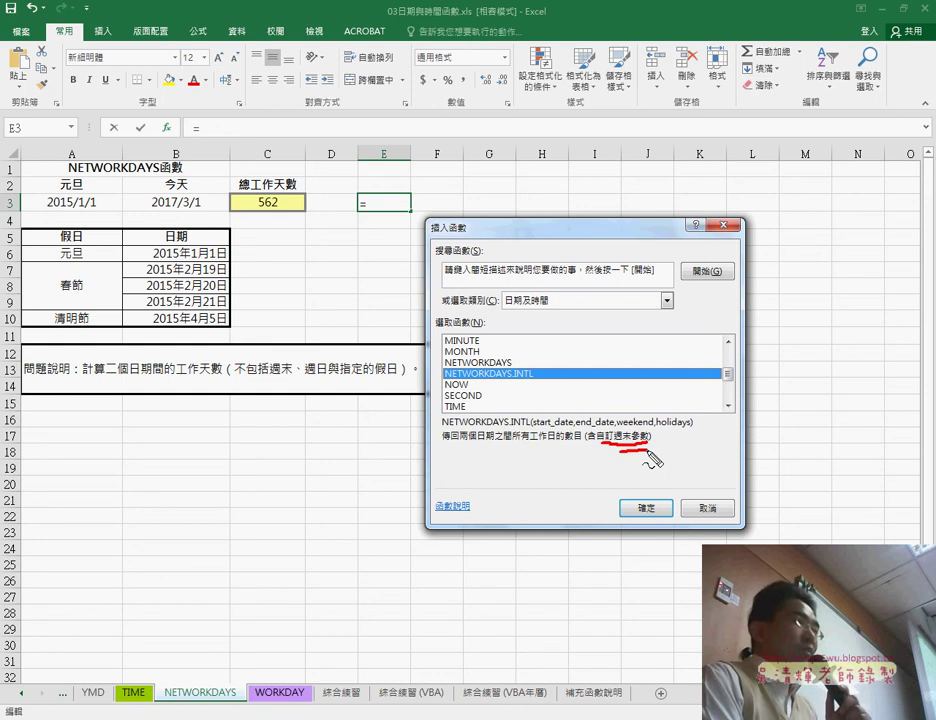
key("Escape")
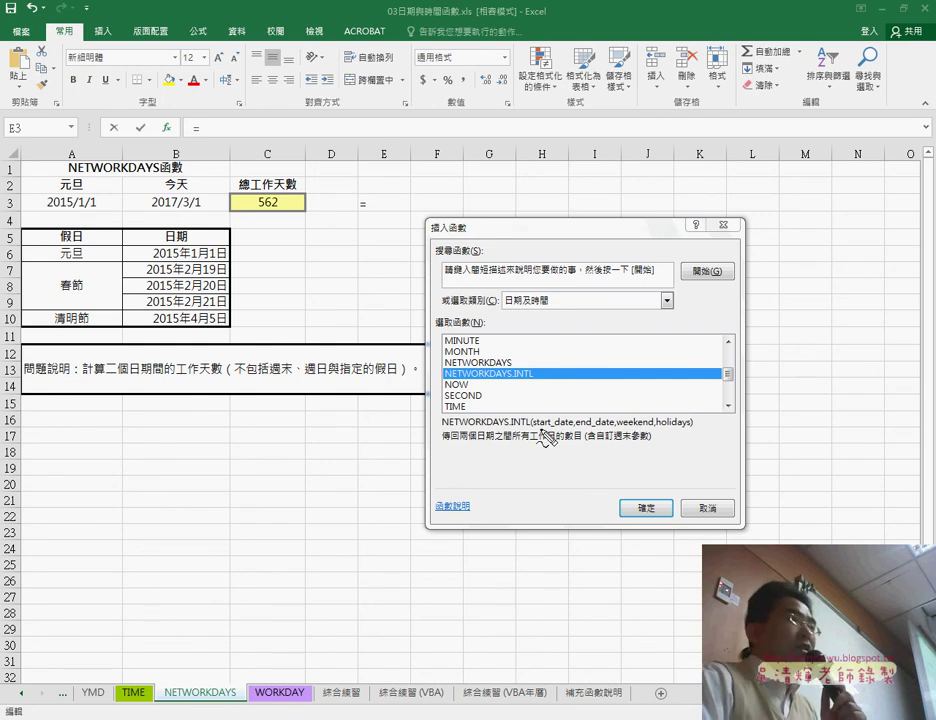
left_click_drag(533, 431, 575, 431)
left_click_drag(47, 211, 80, 208)
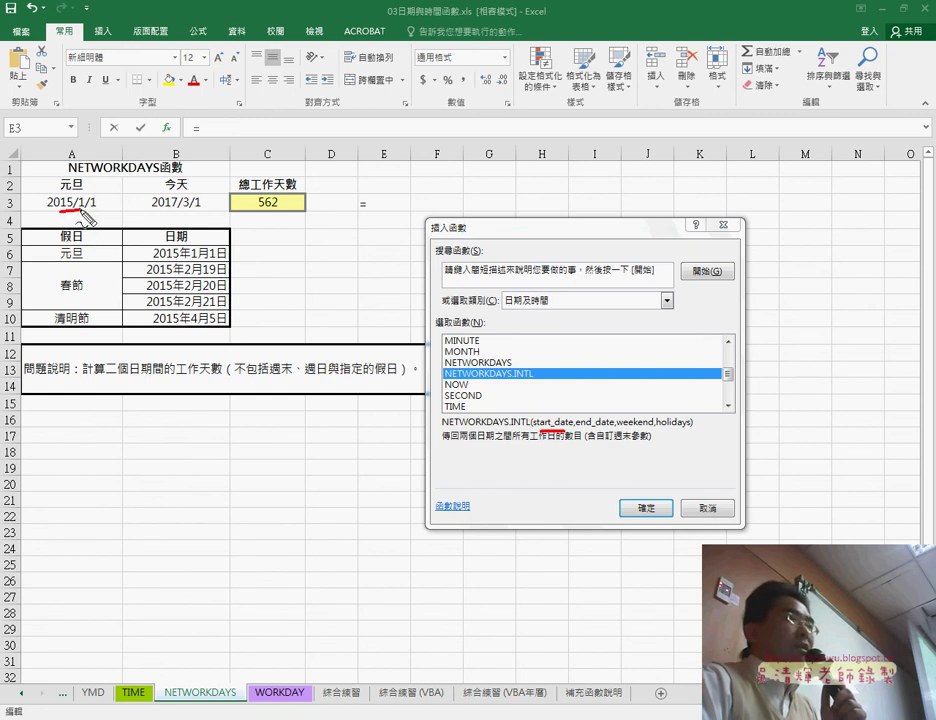
left_click_drag(578, 430, 604, 430)
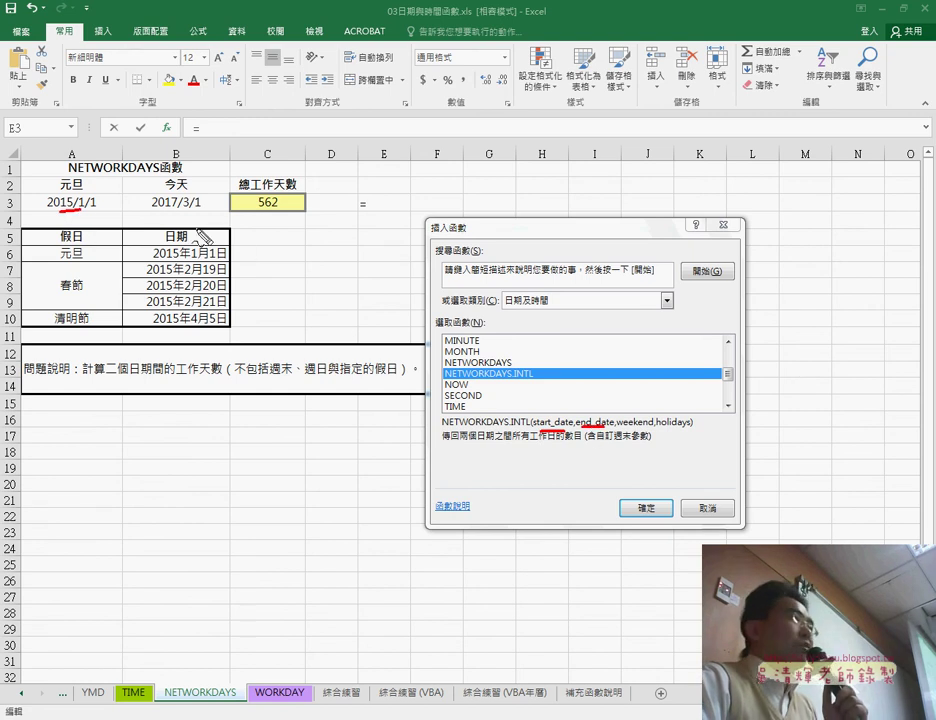
left_click_drag(150, 211, 192, 211)
left_click_drag(657, 426, 692, 425)
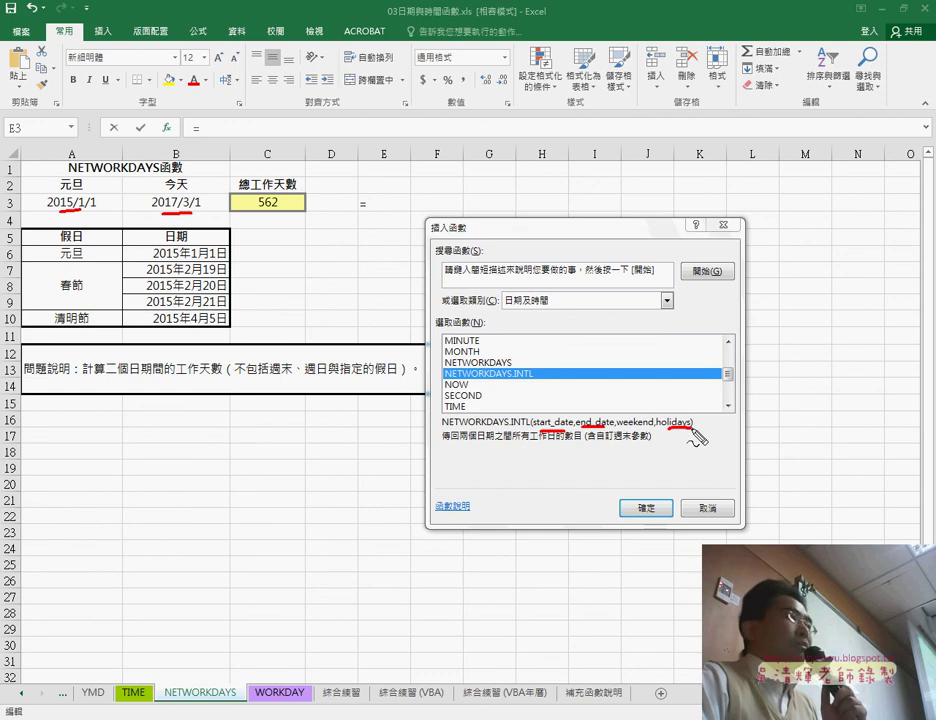
mouse_move(146, 333)
left_mouse_down()
mouse_move(218, 288)
mouse_move(172, 336)
left_mouse_up()
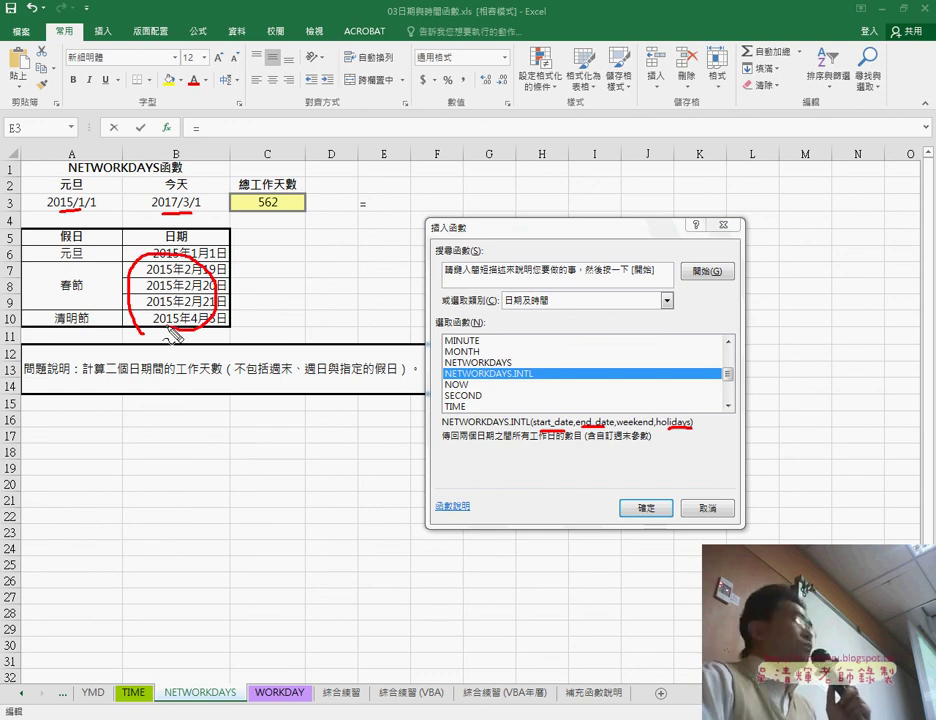
left_click_drag(616, 427, 652, 427)
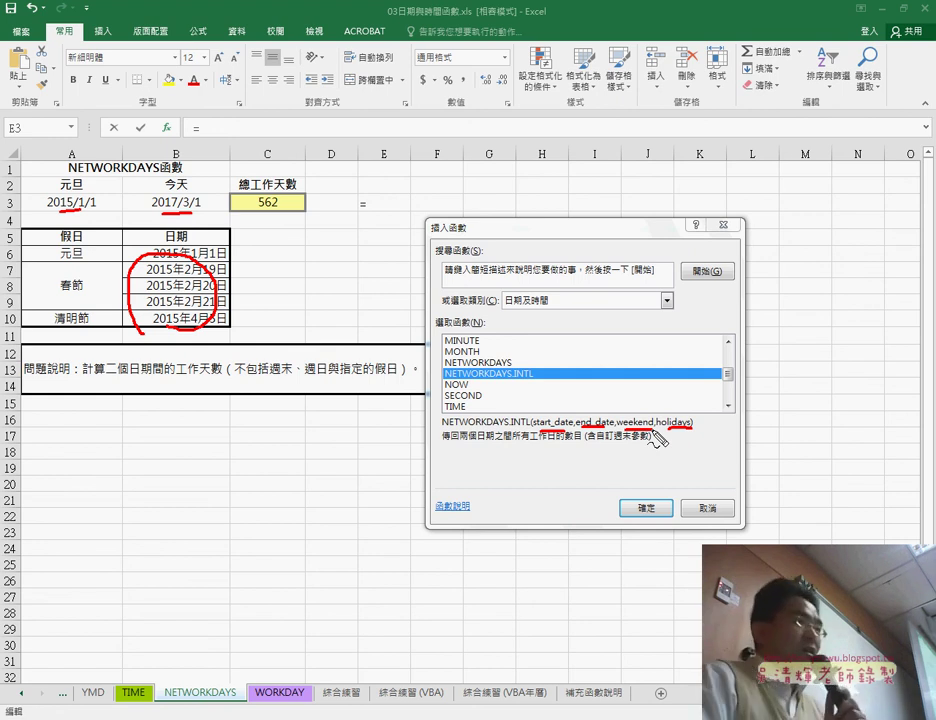
mouse_move(468, 490)
left_mouse_down()
mouse_move(430, 502)
mouse_move(484, 511)
left_mouse_up()
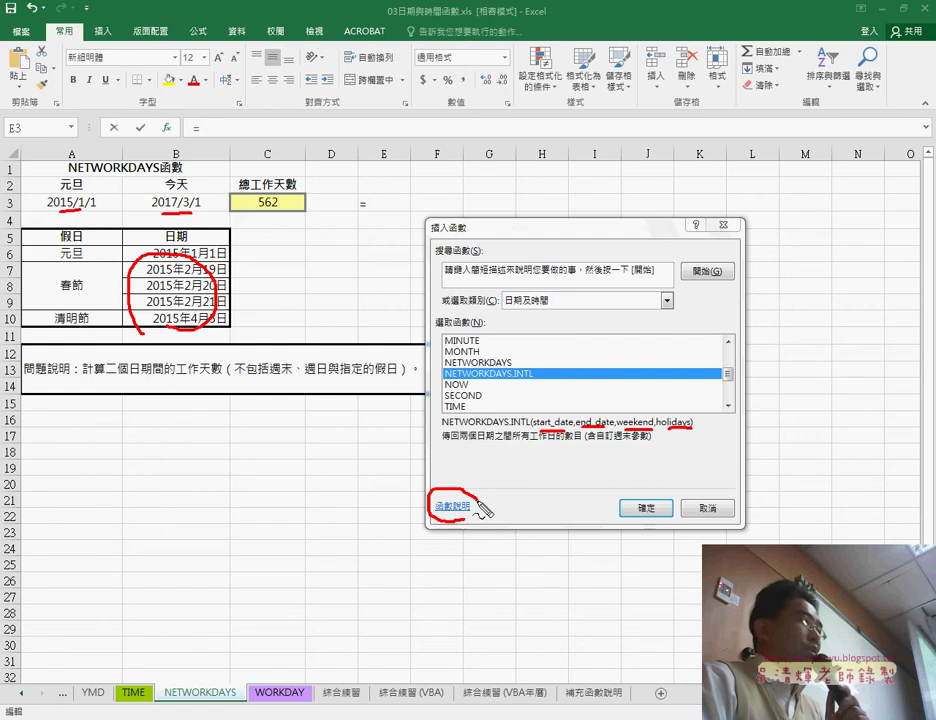
mouse_move(626, 435)
left_mouse_down()
mouse_move(486, 450)
mouse_move(470, 490)
mouse_move(484, 480)
left_mouse_up()
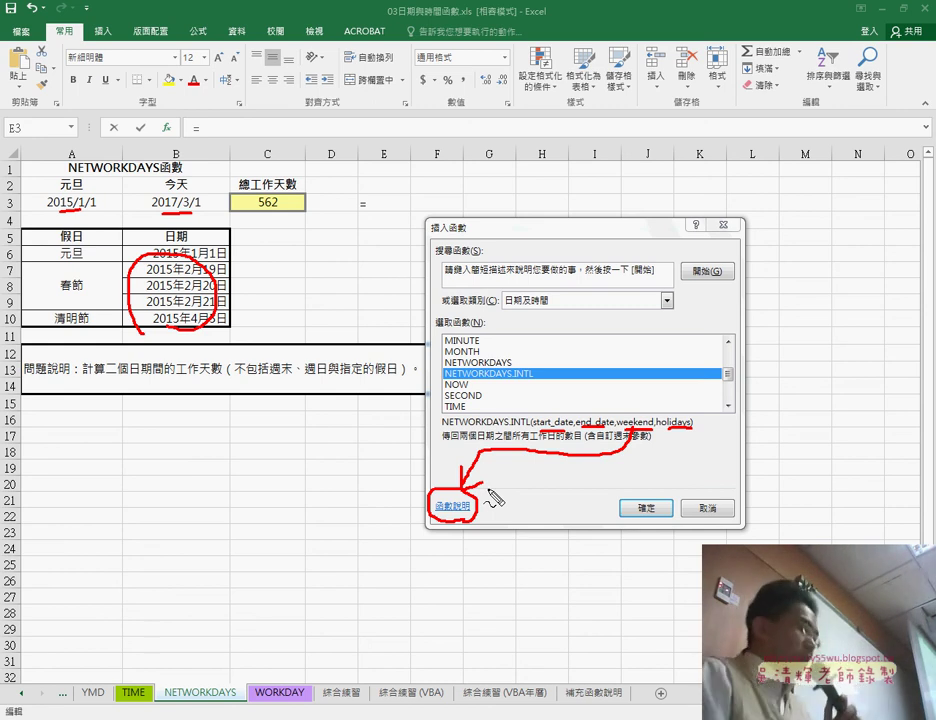
key("Escape")
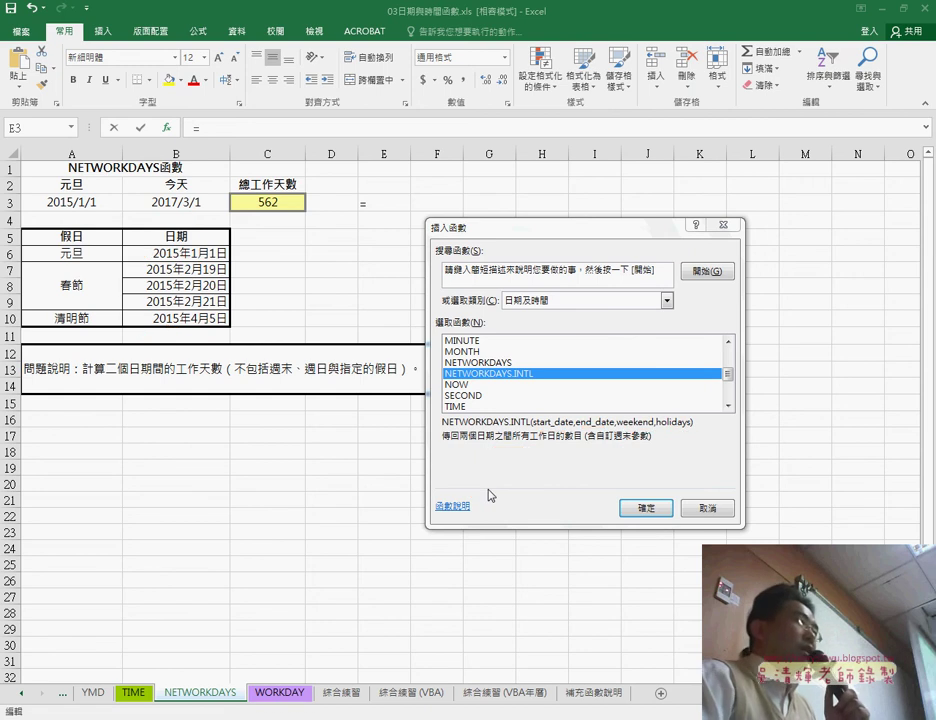
Step: Open the NETWORKDAYS.INTL help article and highlight its description and the [weekend] argument
left_click(462, 507)
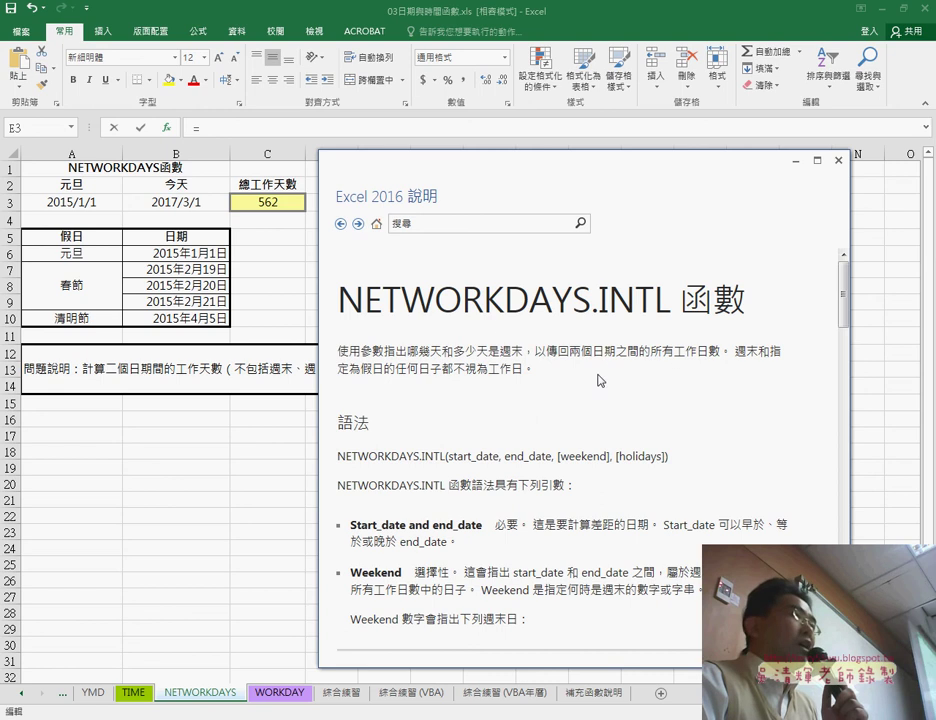
left_click_drag(600, 380, 342, 354)
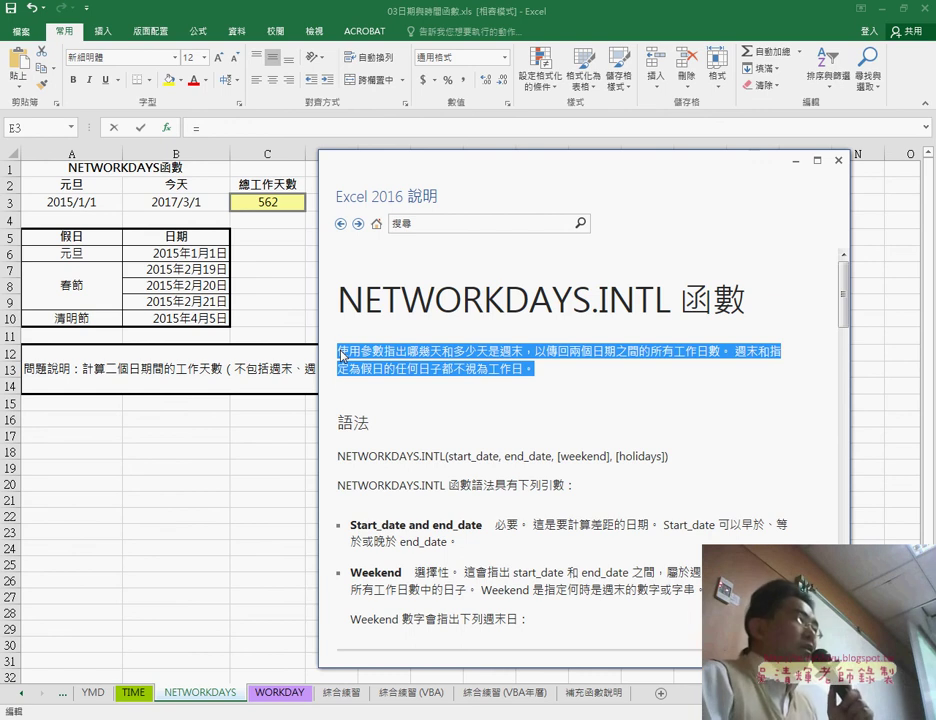
scroll(365, 388, "down", 1)
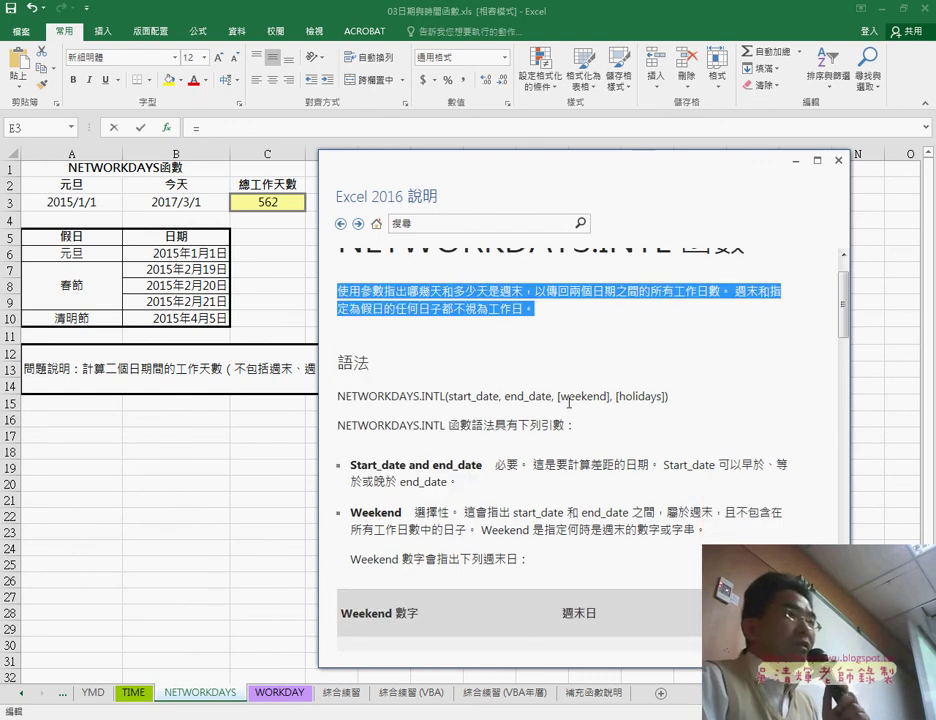
left_click_drag(557, 396, 612, 398)
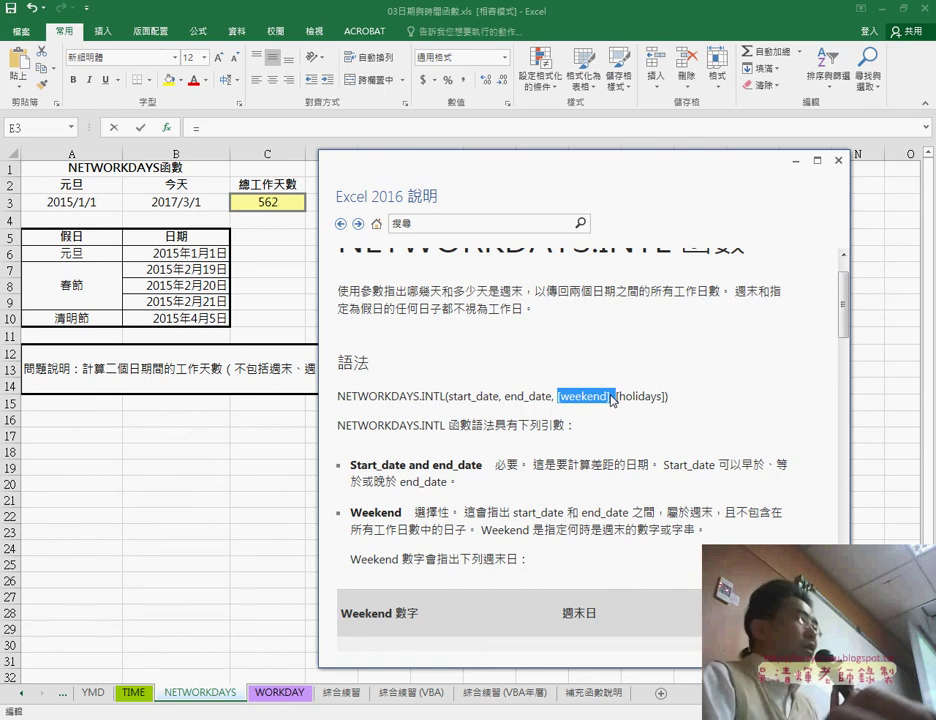
Step: Study the Weekend number table, highlighting the weekend days for codes 1, 2 and 3
scroll(612, 400, "down", 2)
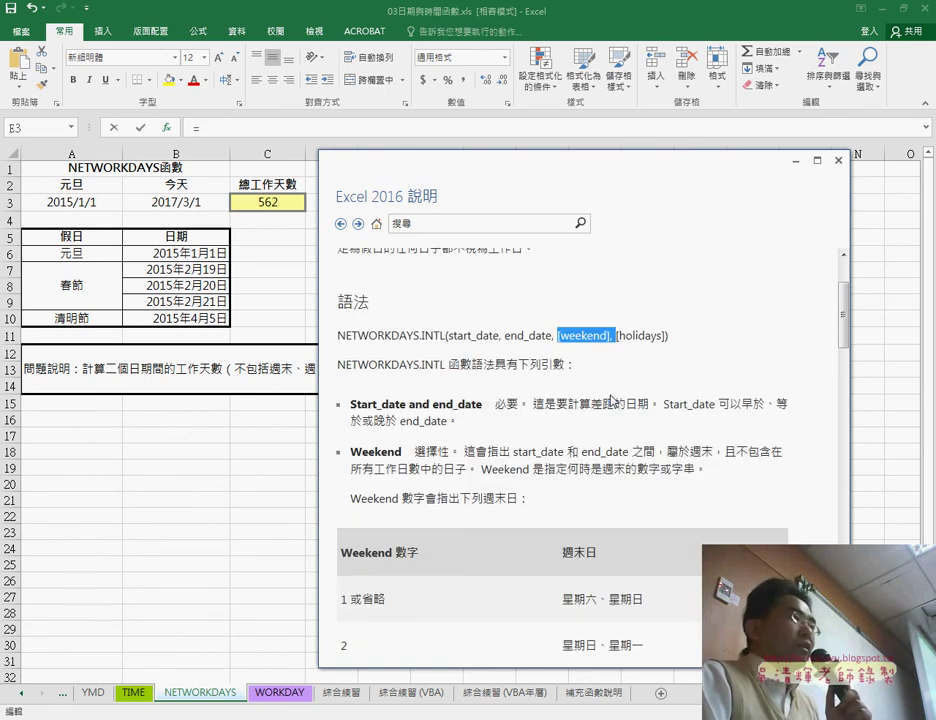
scroll(491, 403, "down", 1)
left_click_drag(351, 391, 398, 391)
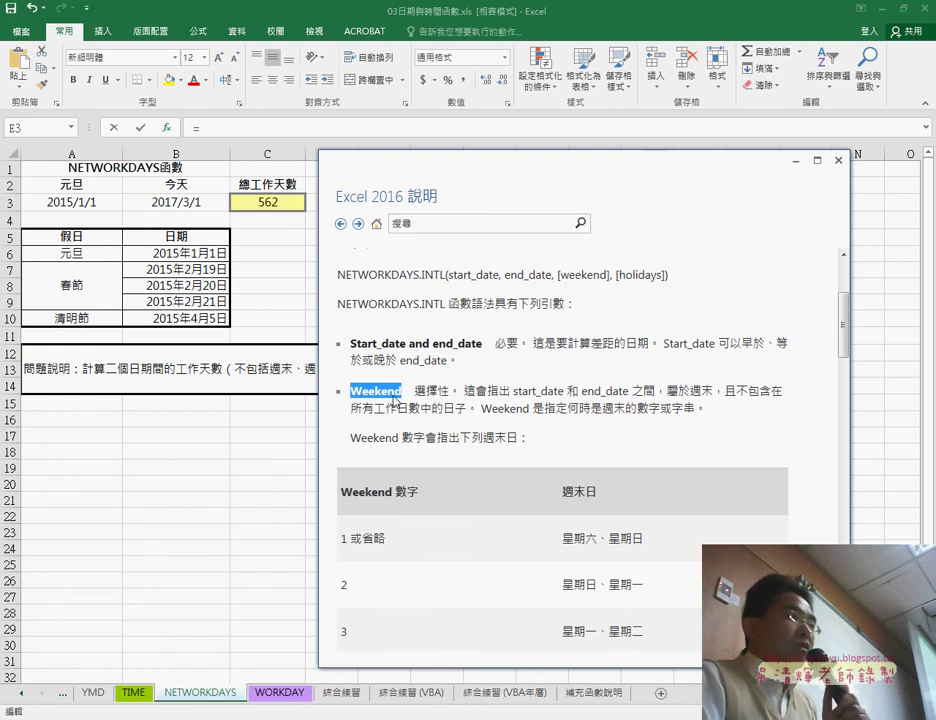
scroll(409, 450, "down", 1)
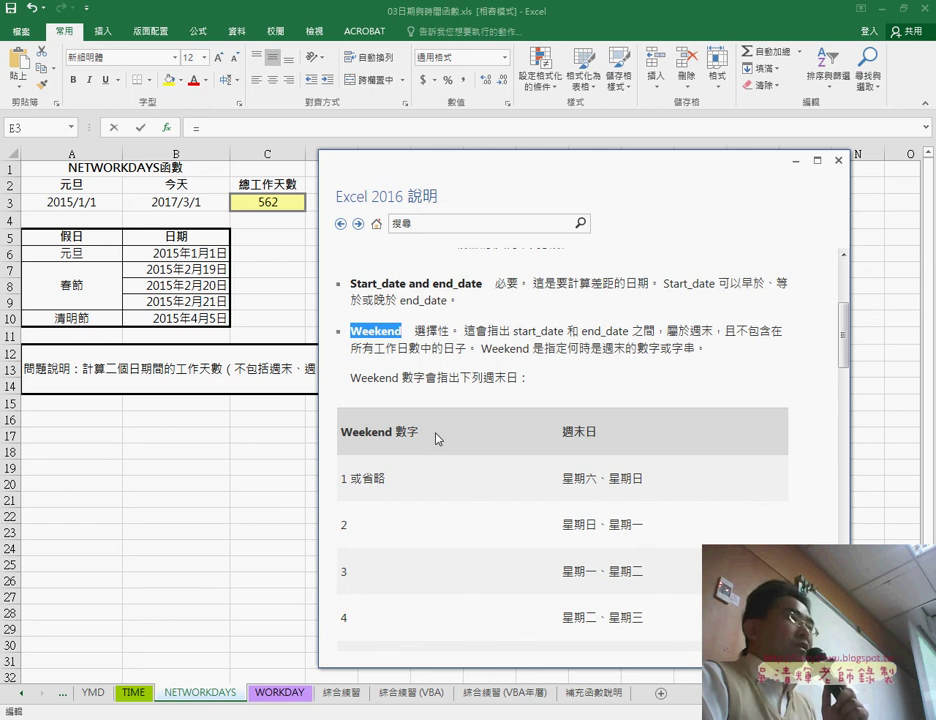
scroll(437, 438, "down", 2)
mouse_move(420, 311)
left_mouse_down()
mouse_move(341, 311)
mouse_move(340, 300)
left_mouse_up()
scroll(440, 332, "down", 1)
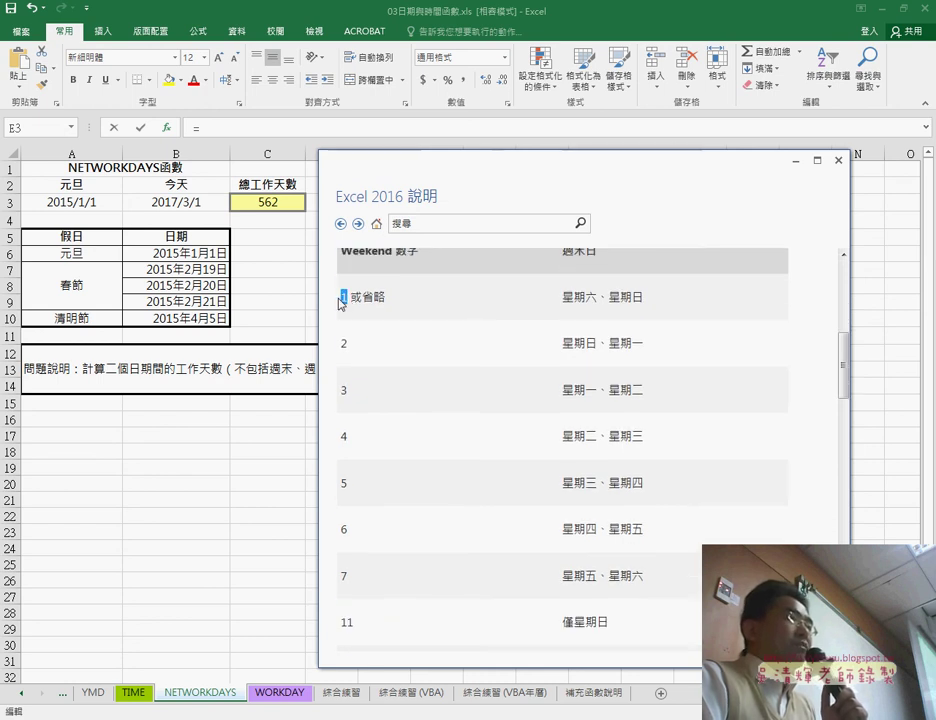
left_click_drag(561, 298, 651, 300)
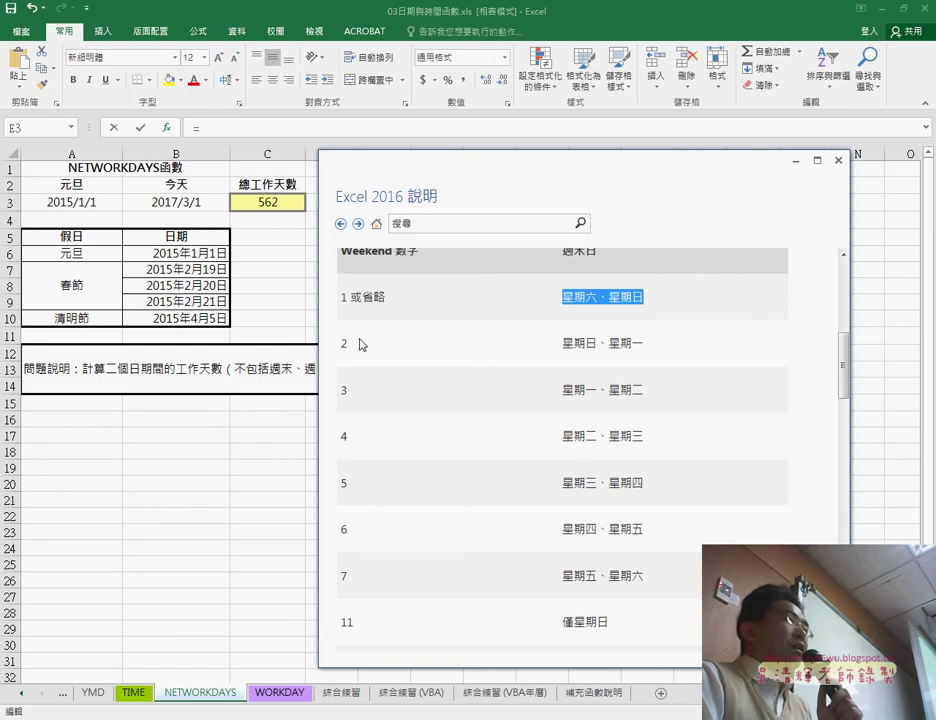
left_click_drag(350, 344, 340, 344)
left_click_drag(562, 343, 643, 345)
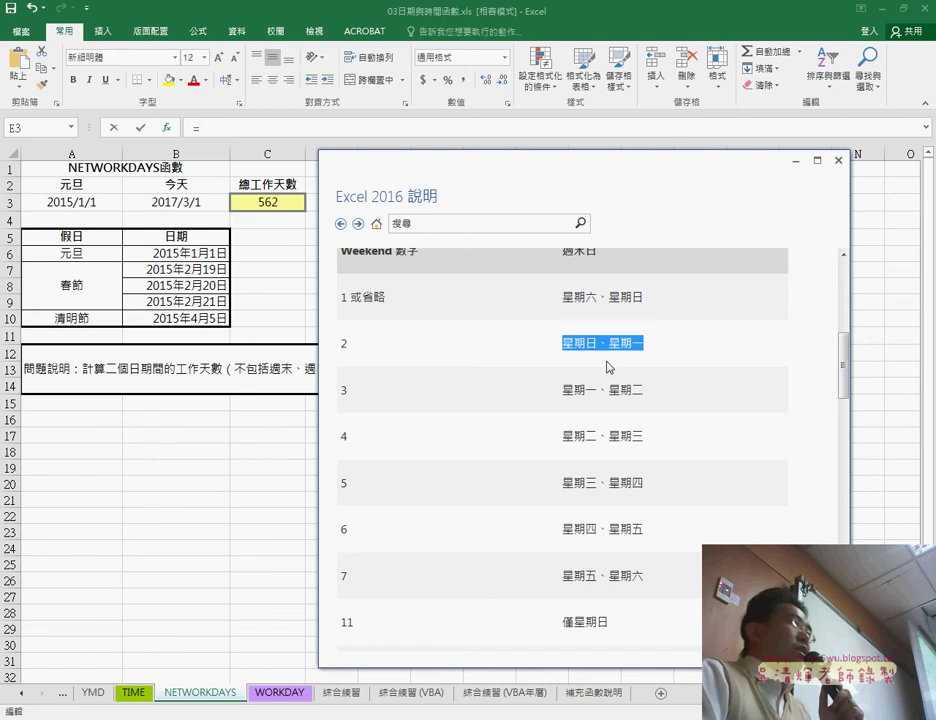
left_click(466, 401)
left_click_drag(562, 390, 672, 396)
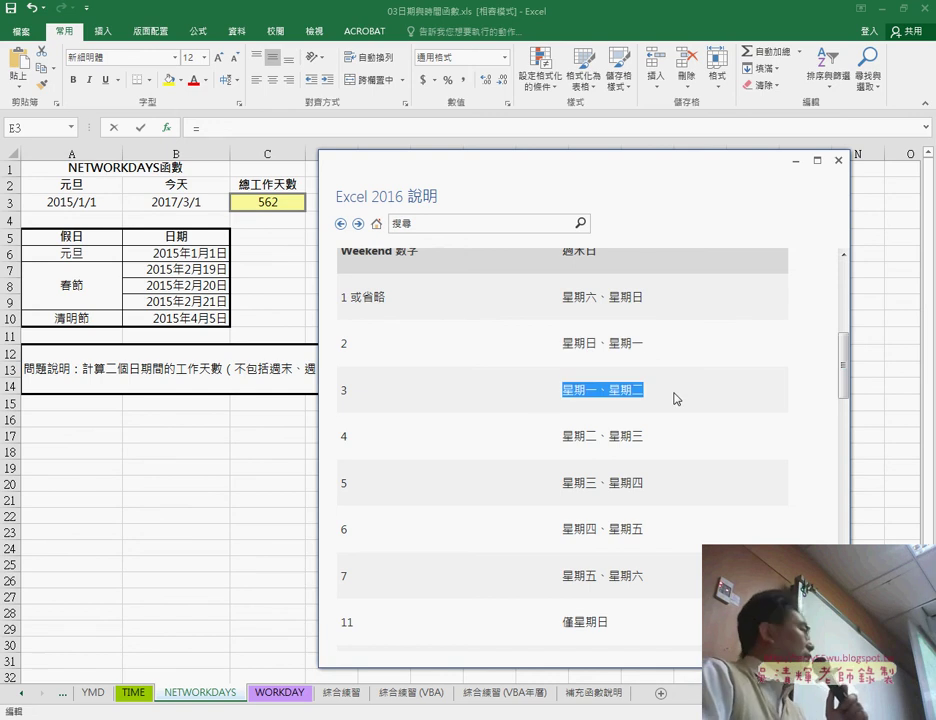
Step: Continue down the Weekend table to the Sunday-only weekend for code 11
scroll(378, 468, "down", 1)
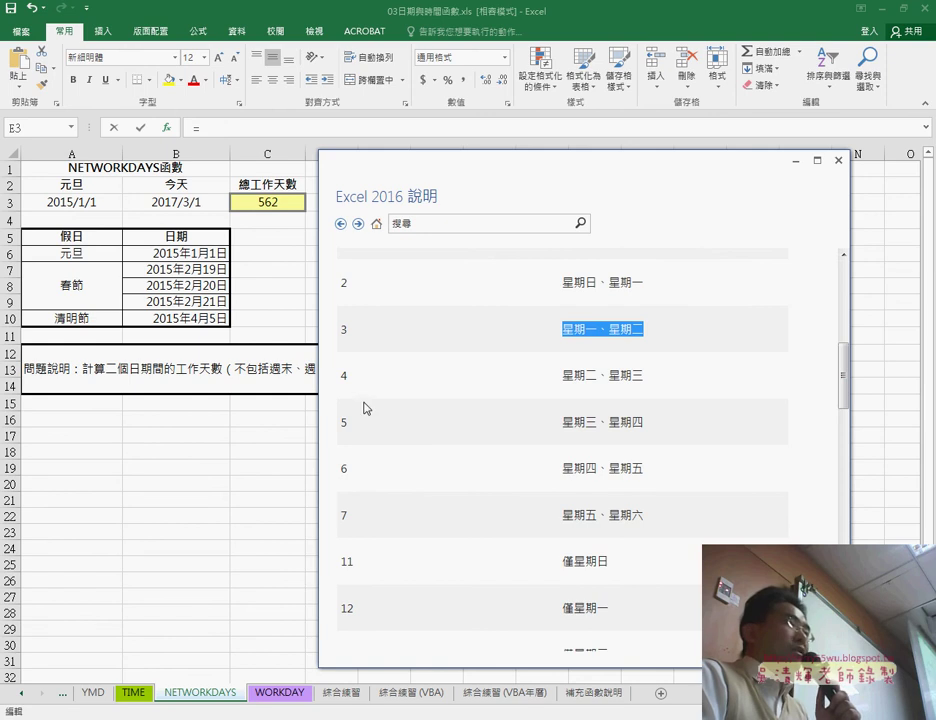
left_click_drag(644, 516, 345, 514)
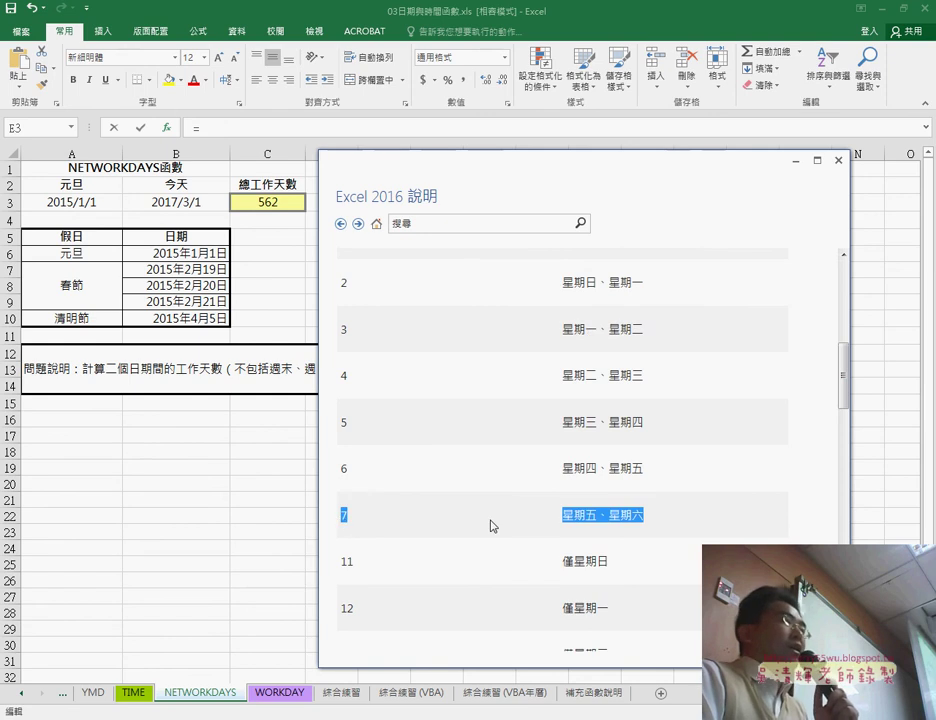
scroll(530, 540, "down", 1)
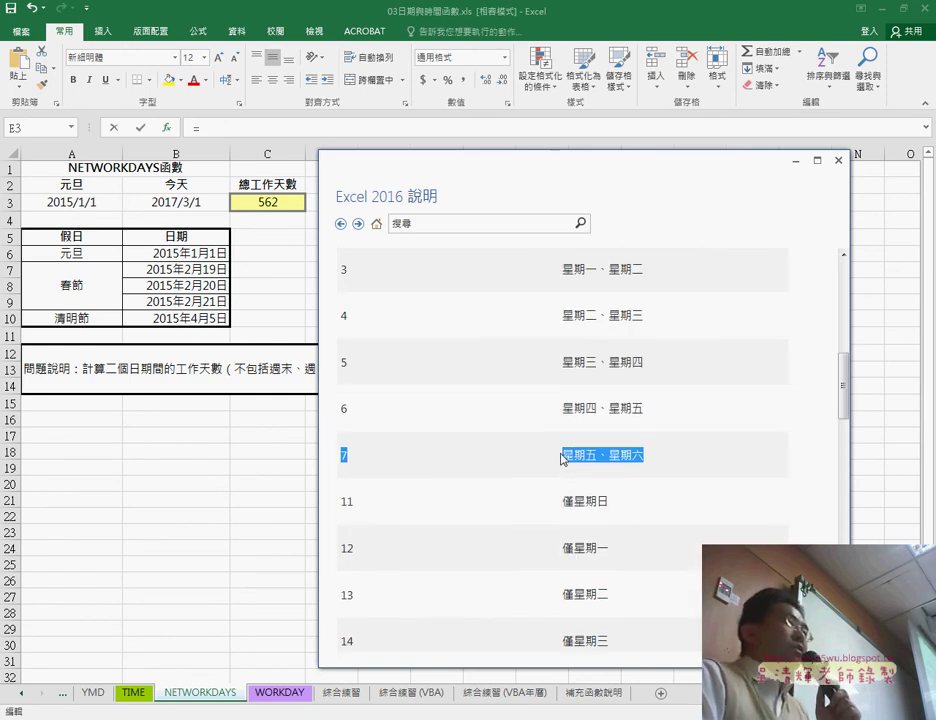
scroll(562, 458, "down", 1)
left_click_drag(341, 440, 468, 449)
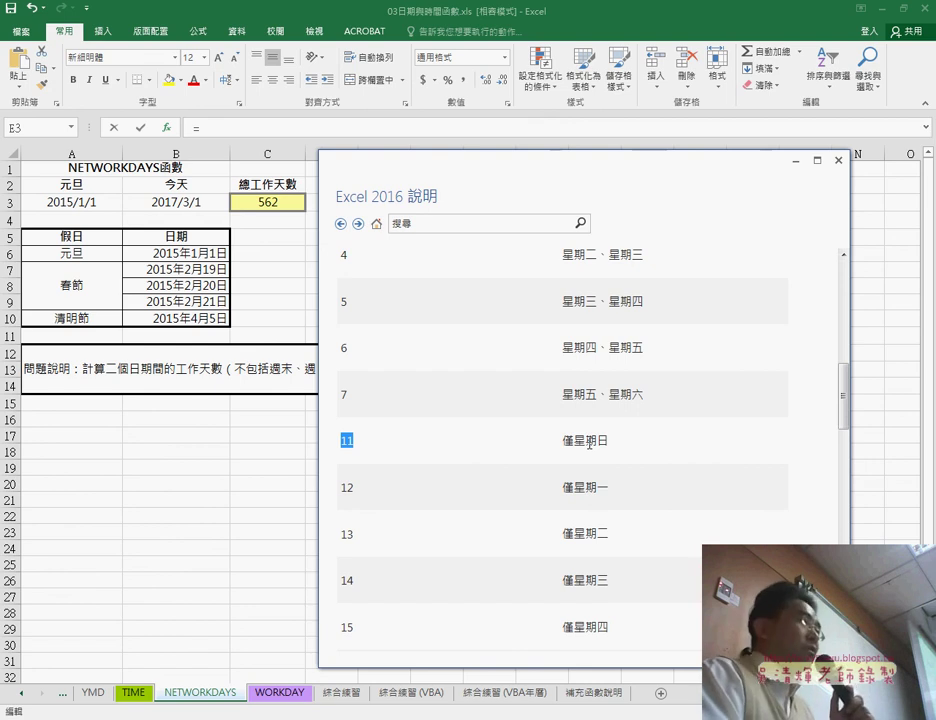
left_click_drag(612, 442, 362, 449)
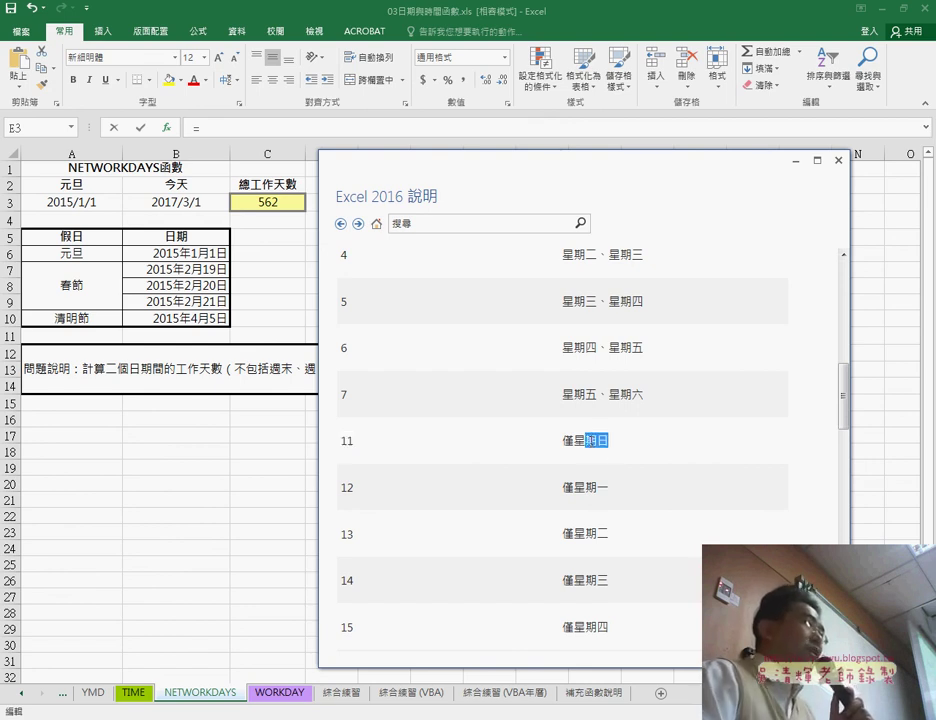
left_click(413, 444)
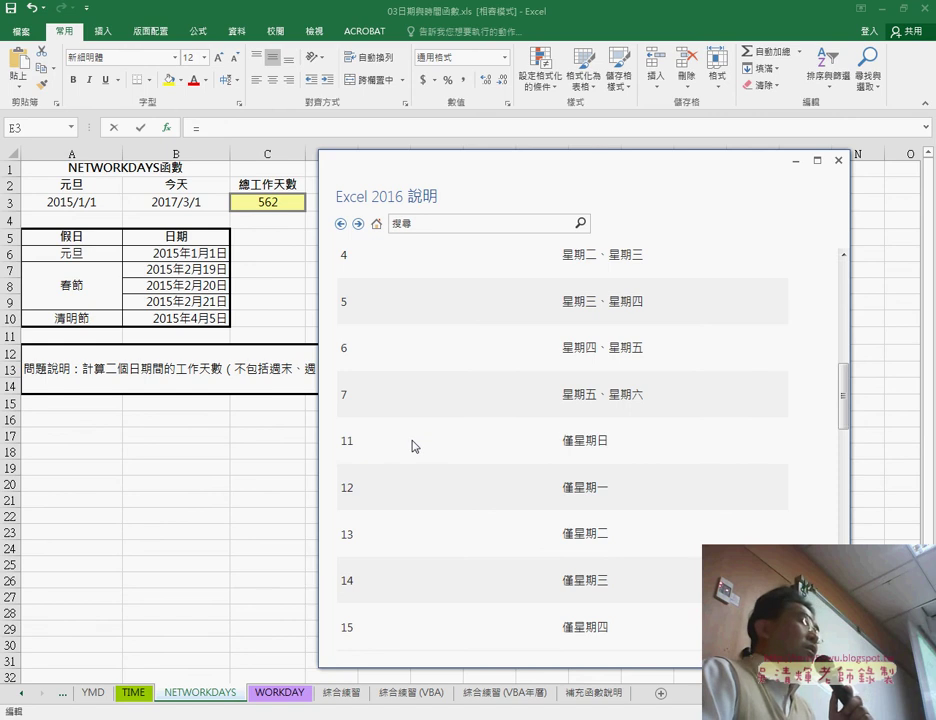
scroll(415, 446, "down", 1)
scroll(415, 446, "down", 3)
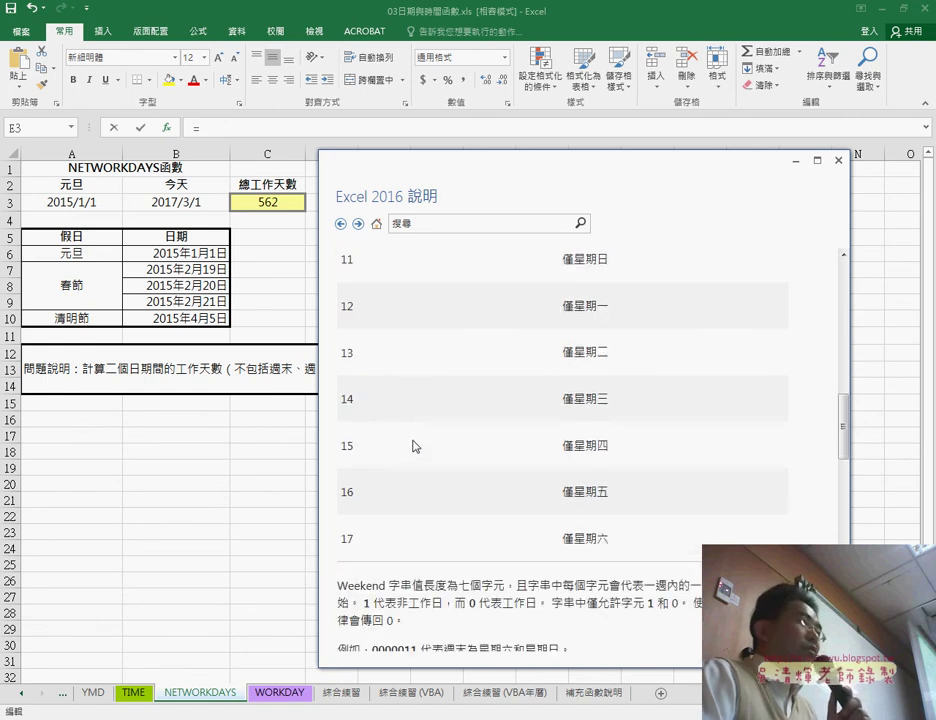
scroll(415, 446, "down", 3)
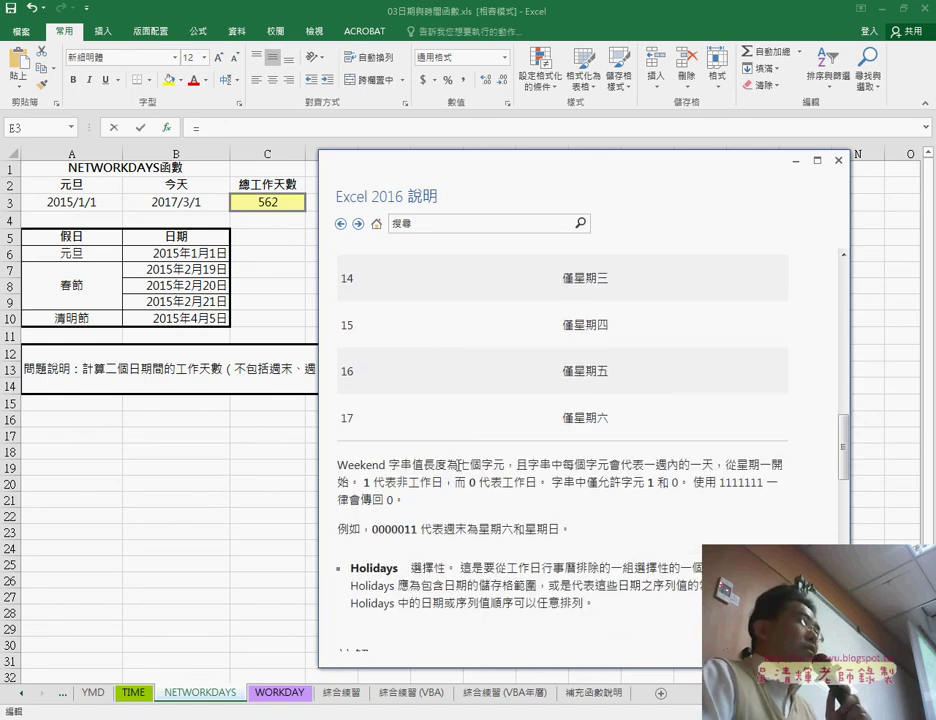
Step: Highlight the seven-character weekend string rule: 1 non-working, 0 working, and 1111111
left_click_drag(459, 465, 509, 467)
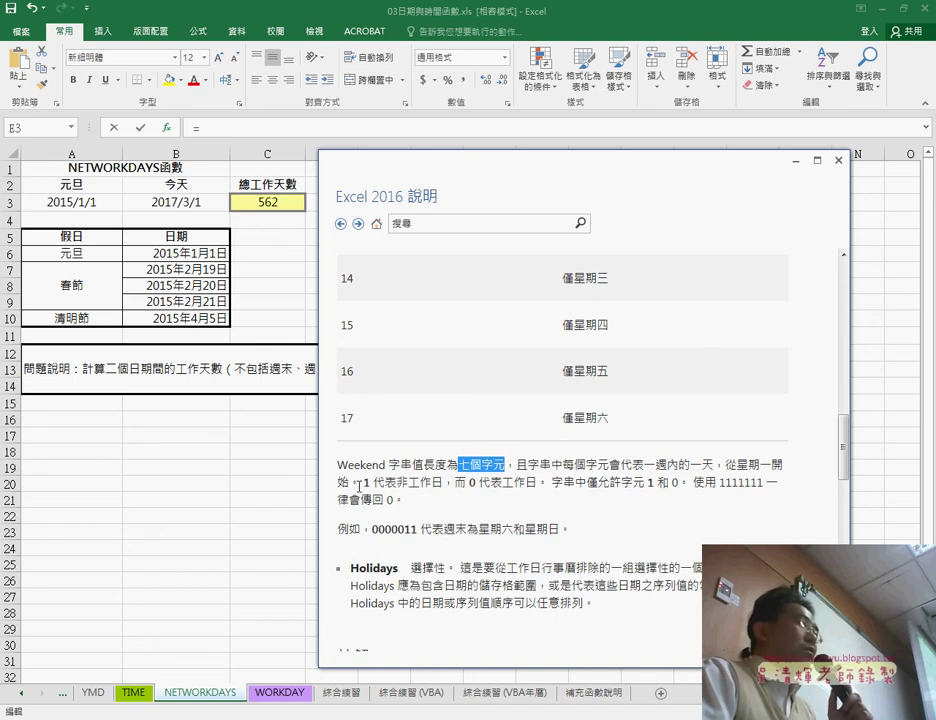
left_click_drag(360, 483, 447, 482)
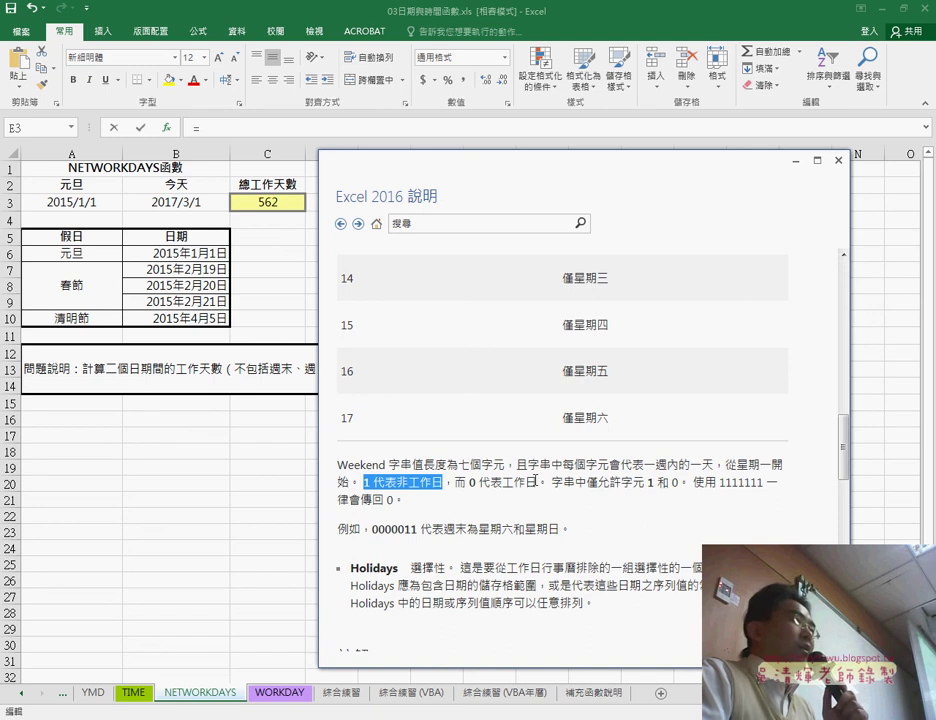
left_click_drag(535, 482, 455, 483)
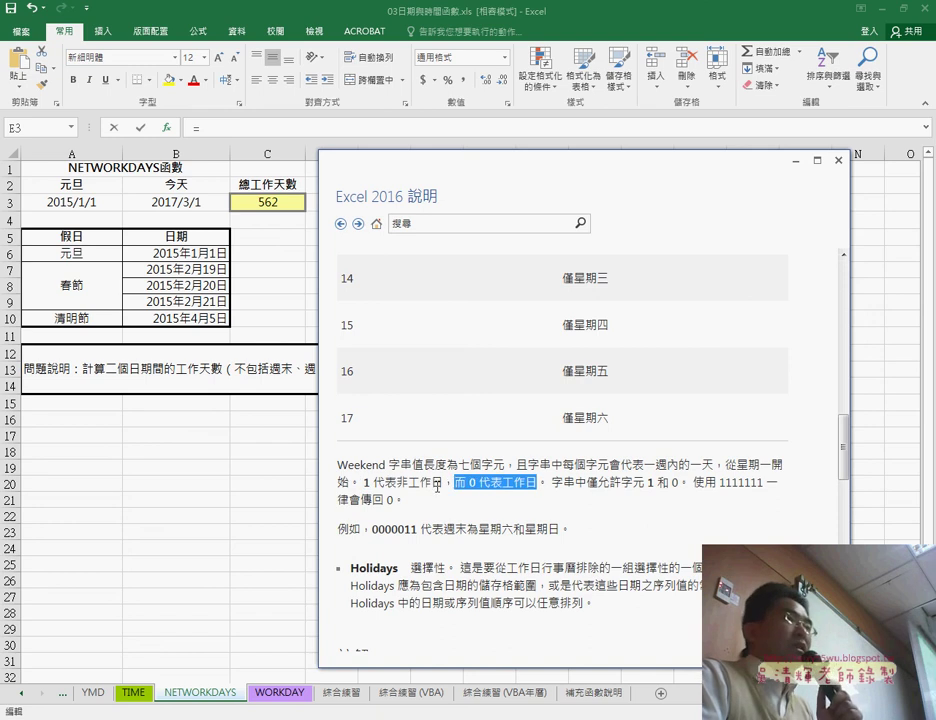
left_click_drag(717, 483, 765, 483)
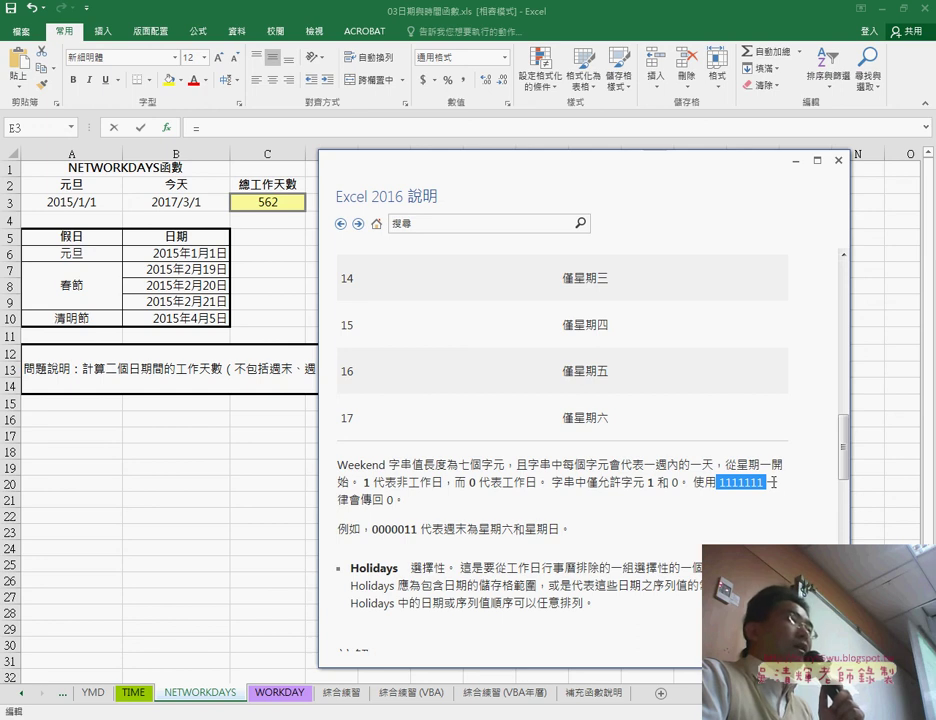
left_click(722, 485)
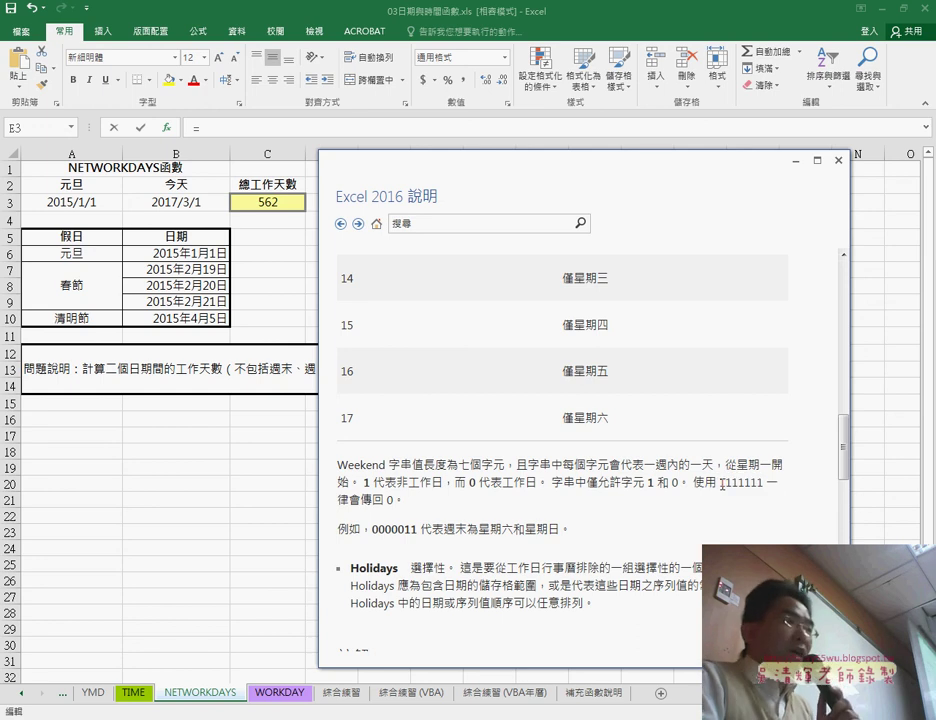
Step: Review the 0000011 example, where the trailing 1s make Saturday and Sunday non-working
left_click_drag(363, 483, 448, 482)
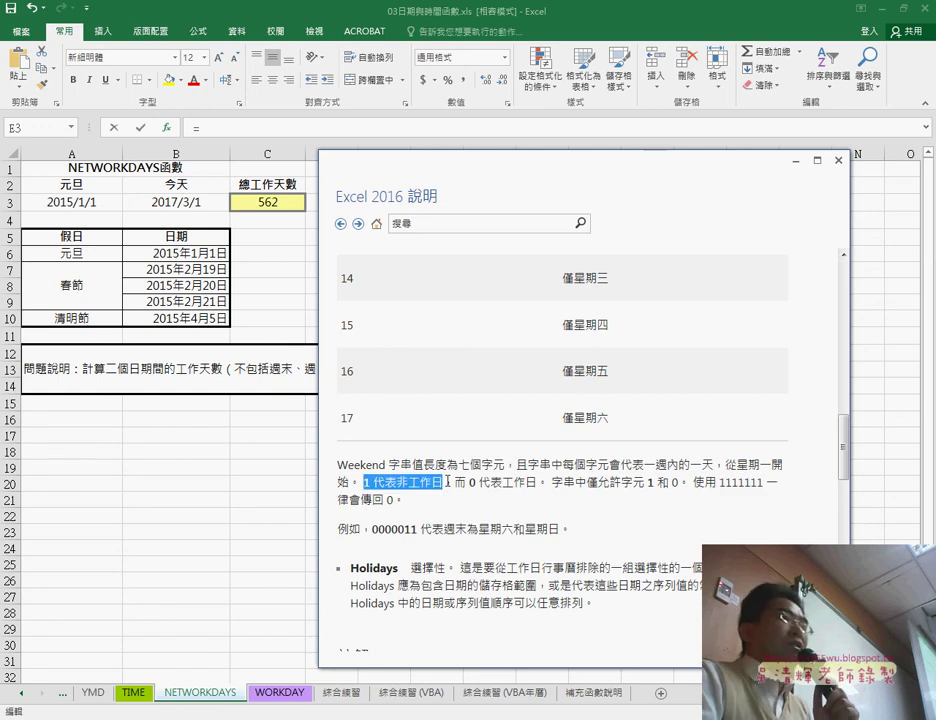
left_click_drag(719, 482, 761, 483)
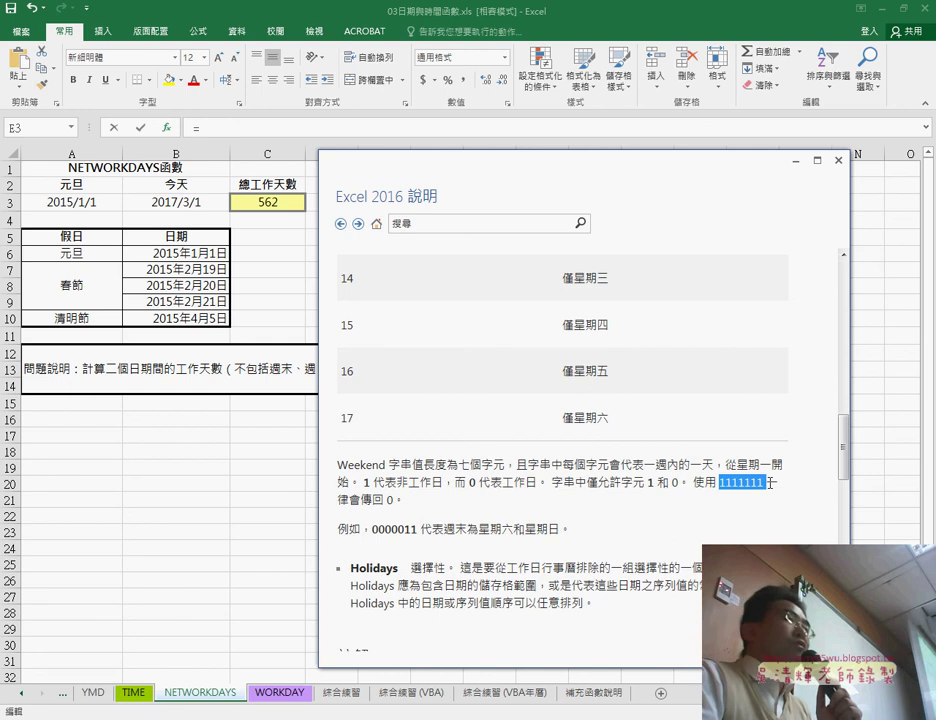
left_click(371, 530)
left_click_drag(371, 530, 419, 530)
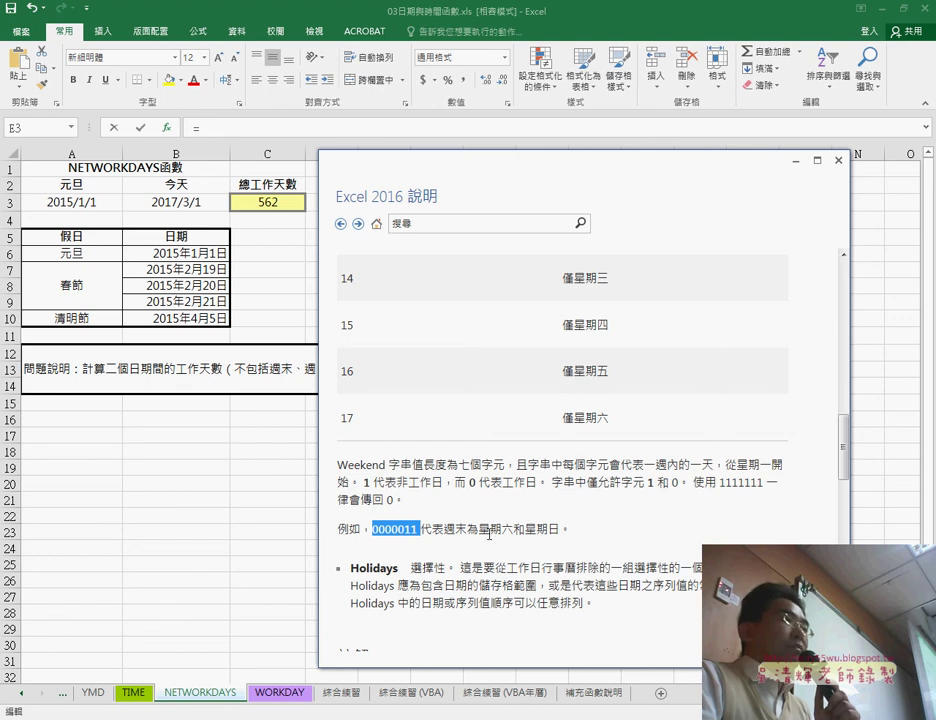
left_click_drag(478, 530, 560, 530)
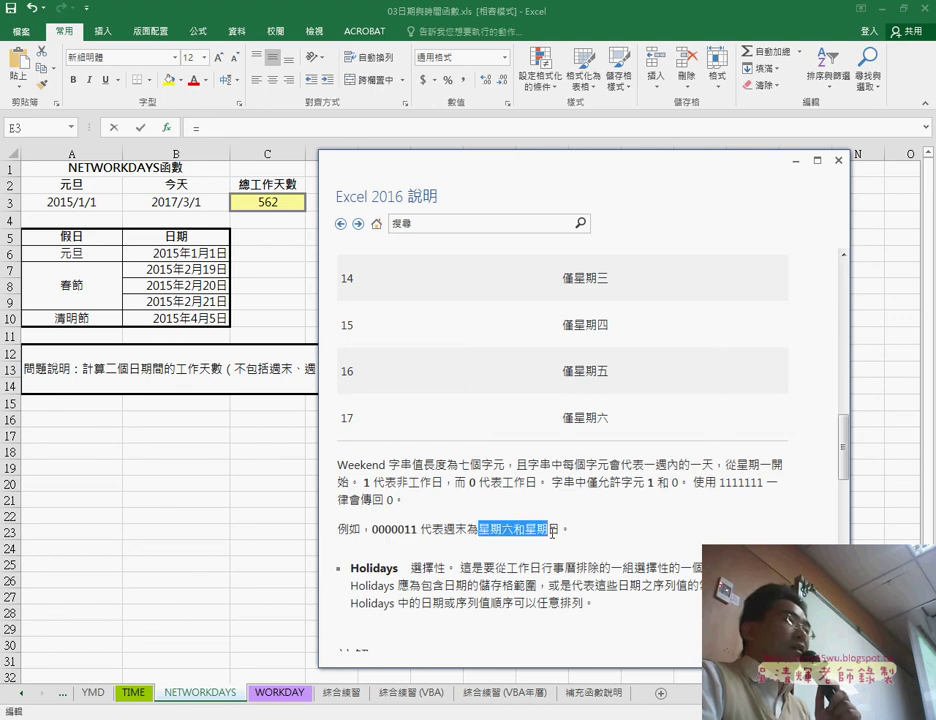
left_click_drag(418, 530, 405, 531)
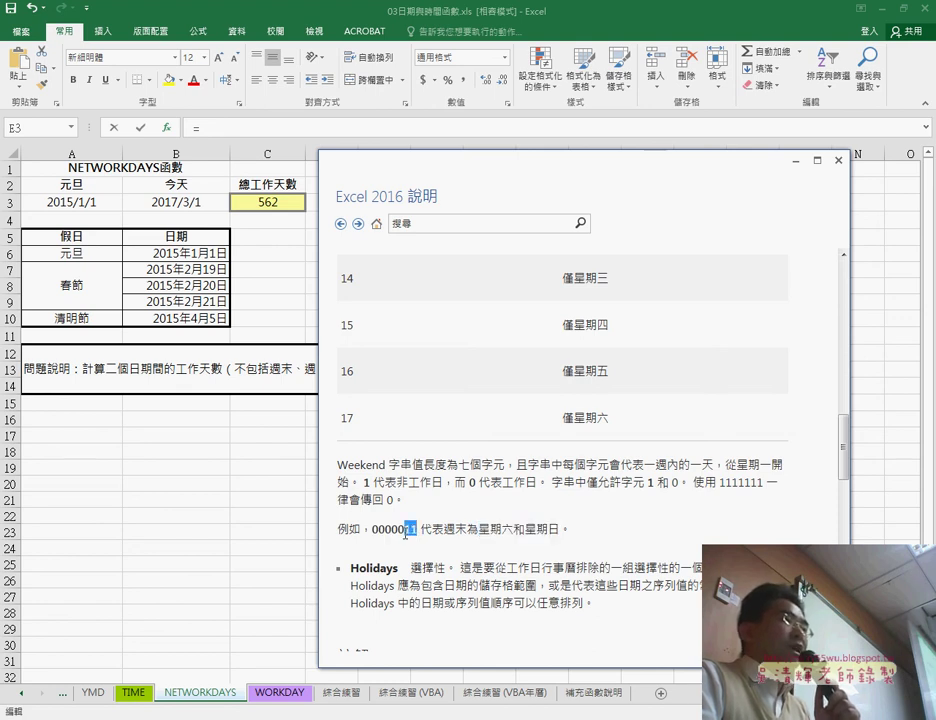
left_click_drag(441, 483, 397, 483)
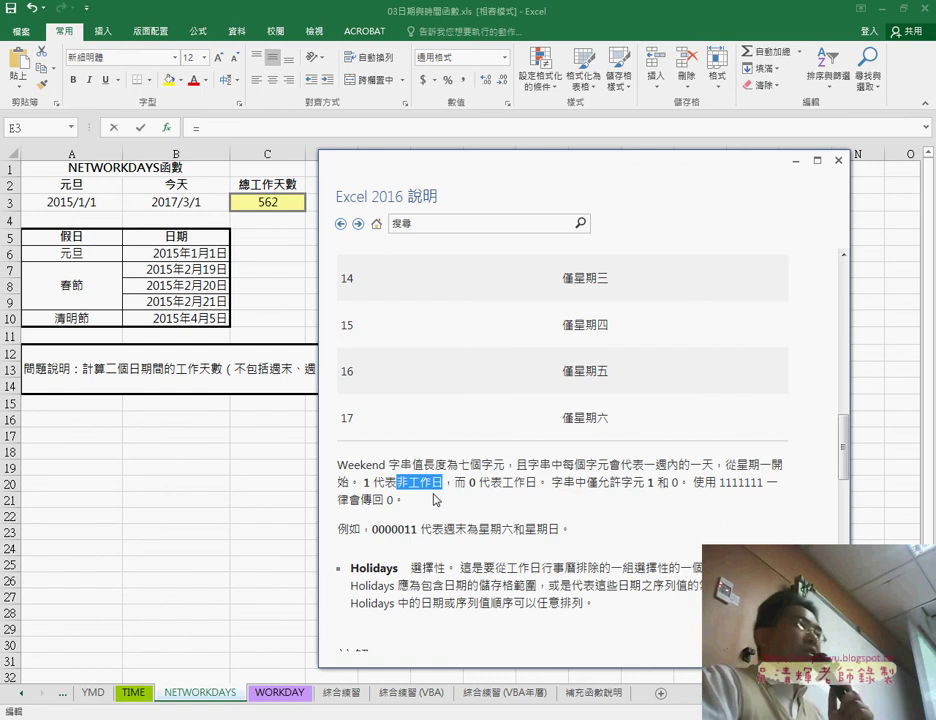
Step: Fill NETWORKDAYS.INTL arguments with start date A3, end date B3 and holidays B6:B10
left_click(605, 118)
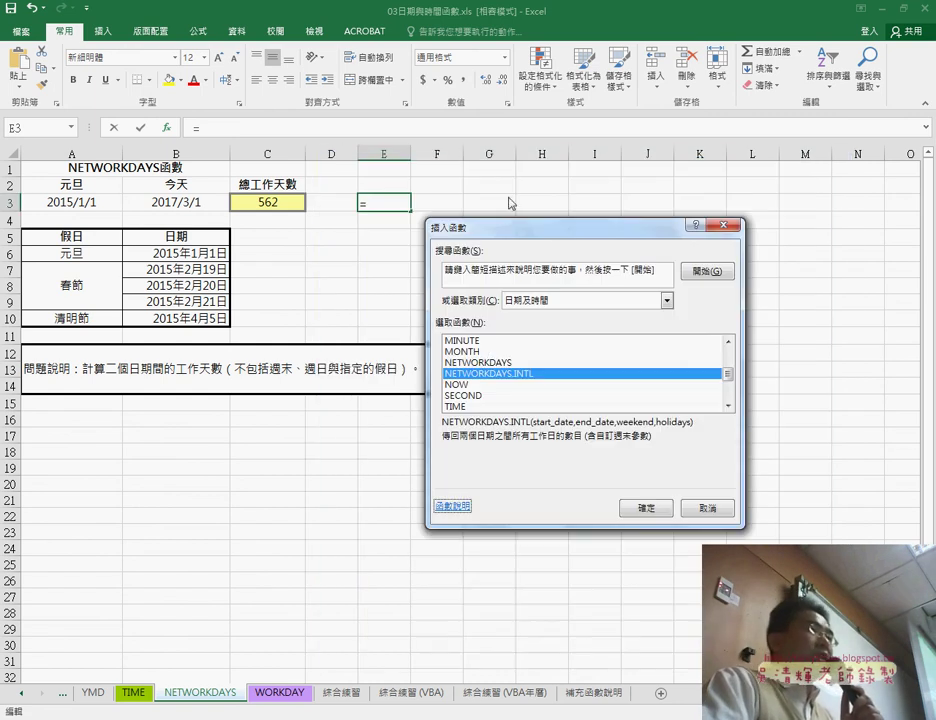
left_click(646, 507)
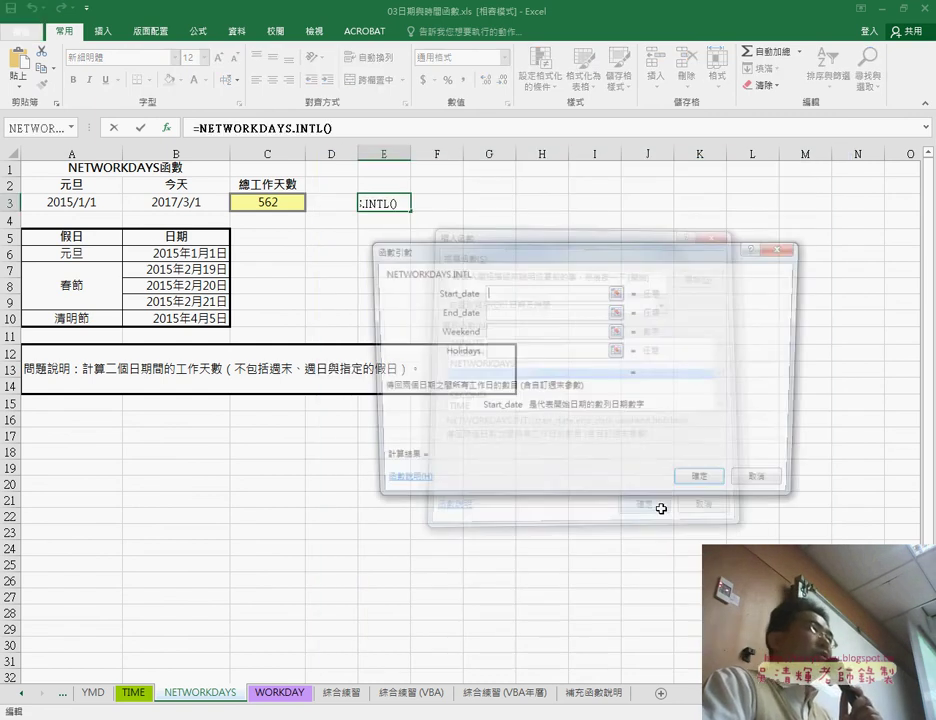
left_click(71, 202)
key("Tab")
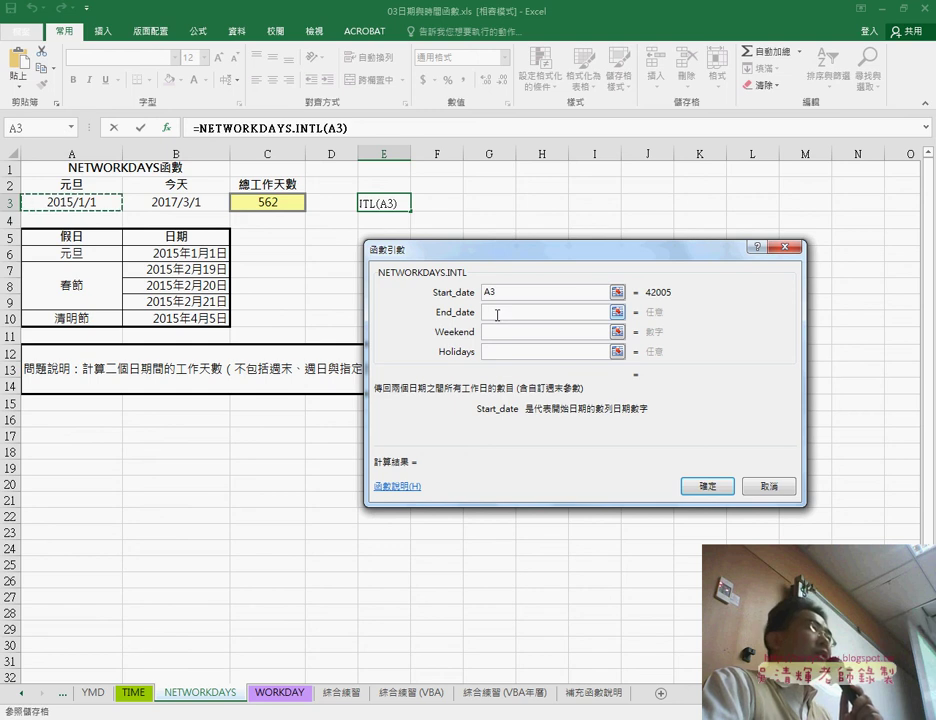
left_click(176, 202)
left_click(549, 352)
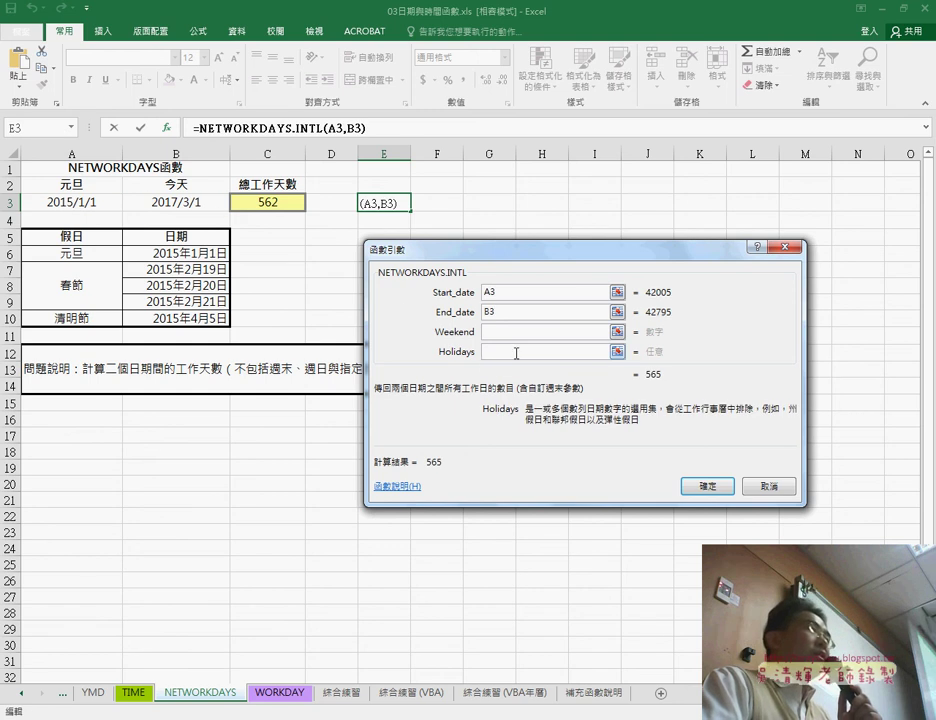
left_click_drag(176, 253, 183, 318)
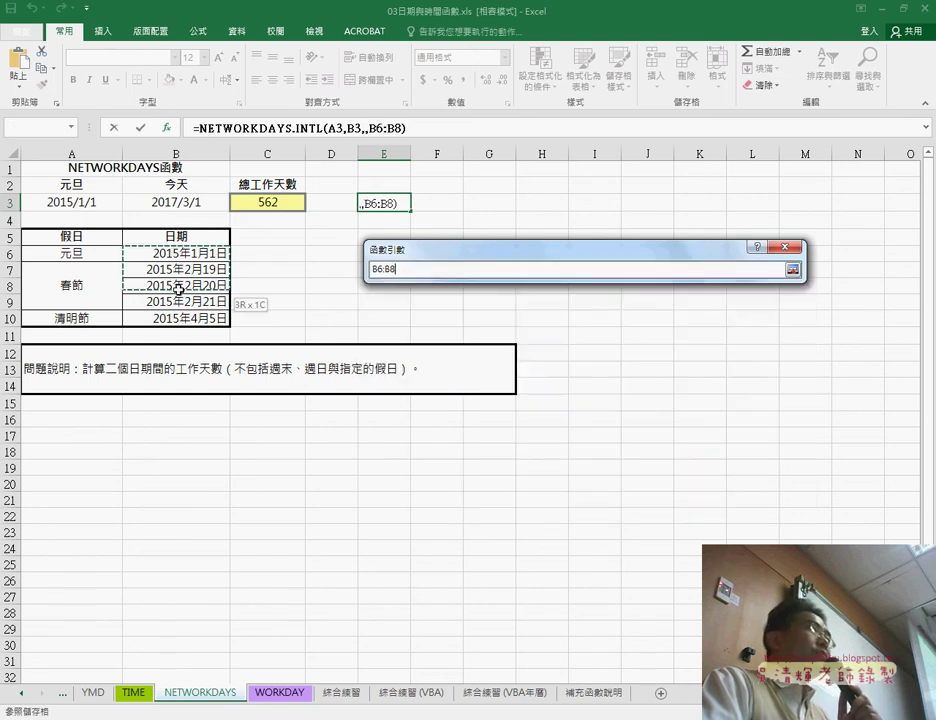
Step: Expand the Function Arguments dialog back to the full NETWORKDAYS.INTL argument list
left_click(490, 331)
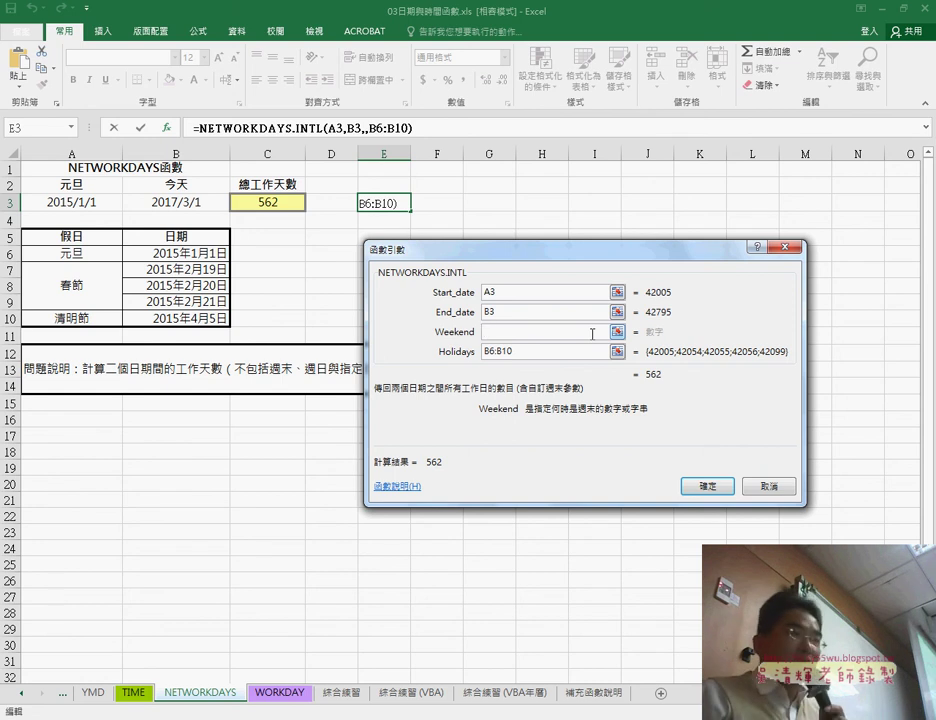
Step: Replace the trial Weekend value with the code 1010000 and examine its digits
type("0")
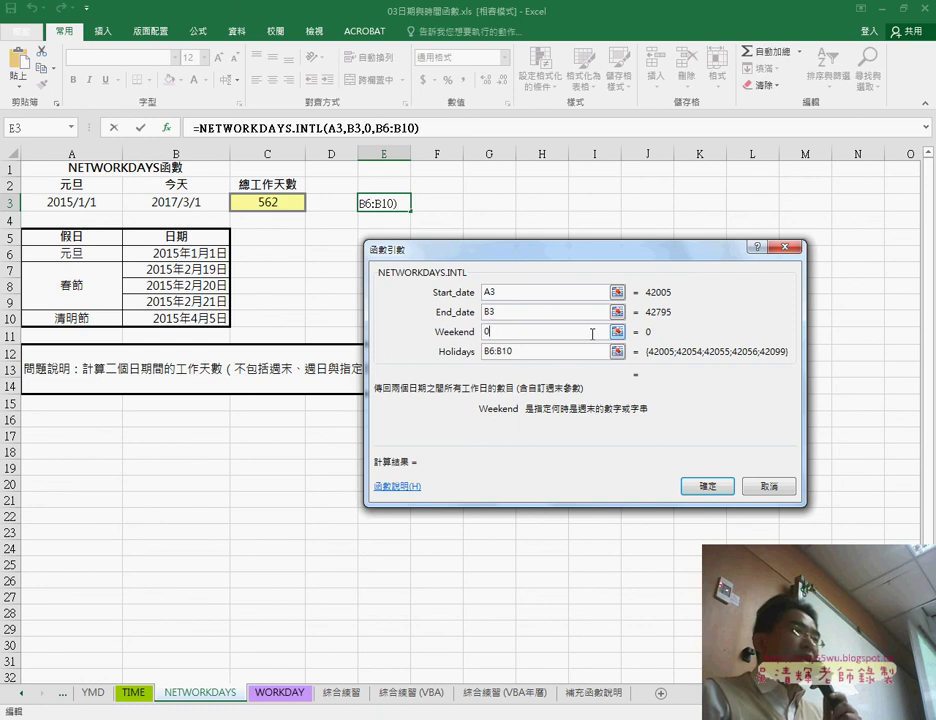
type("0")
key("BackSpace")
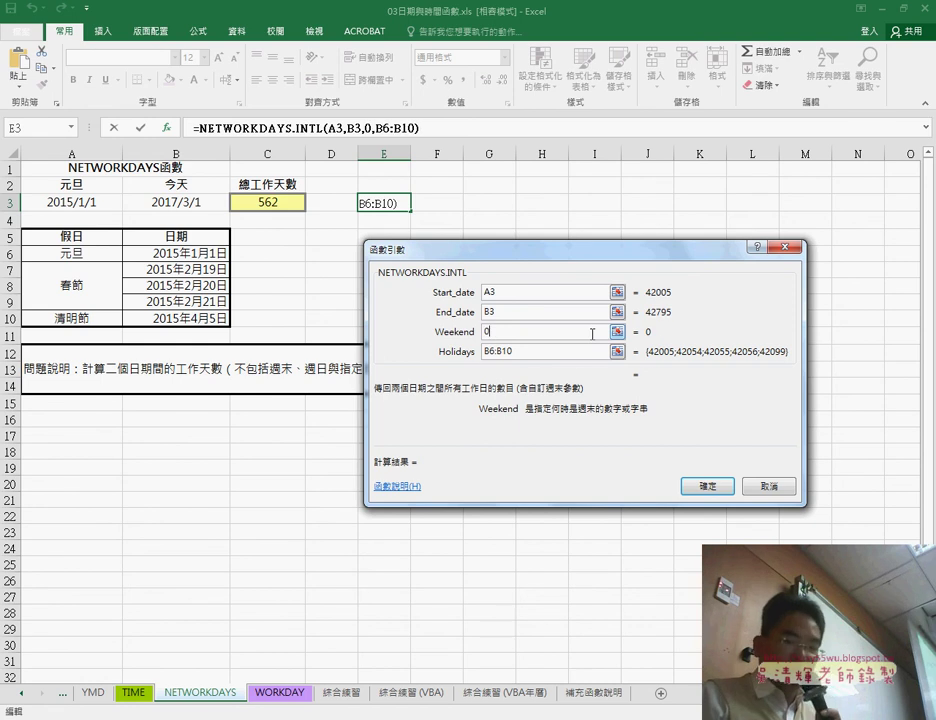
key("BackSpace")
type("1")
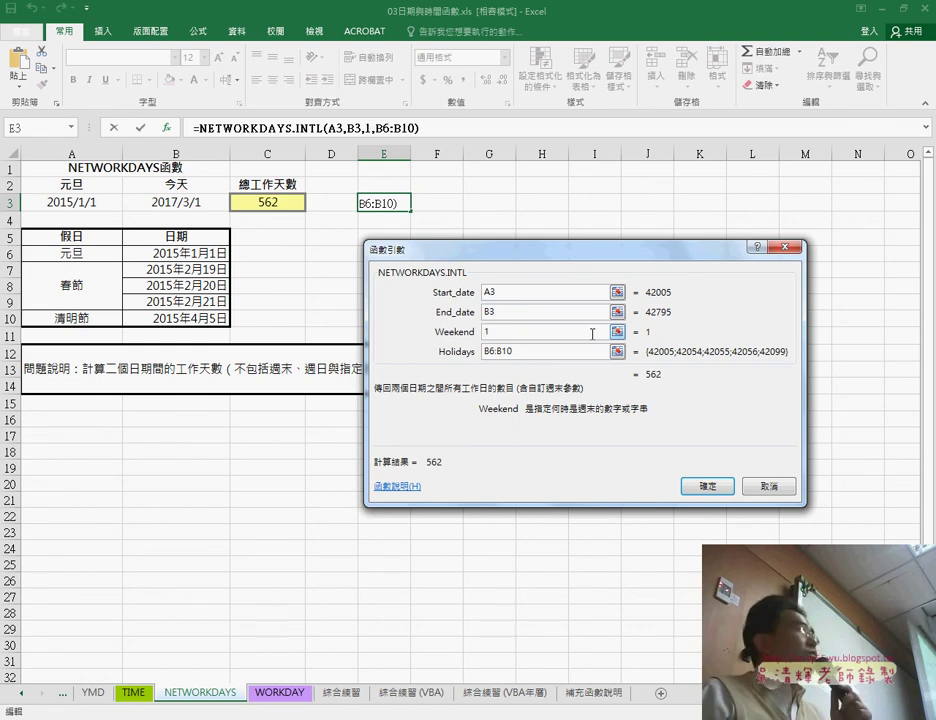
type("0")
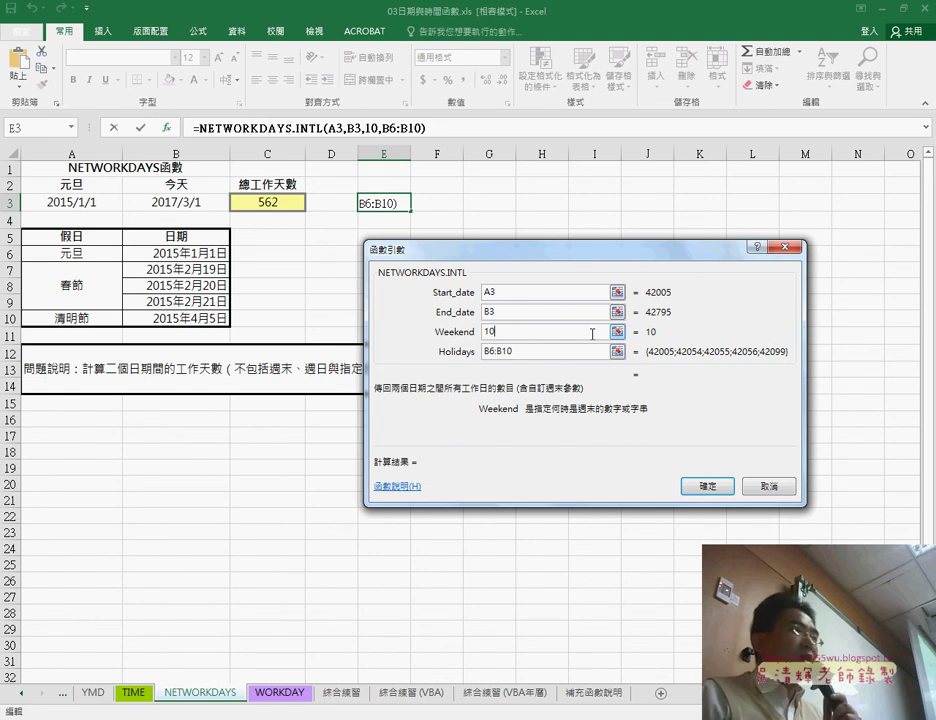
type("1")
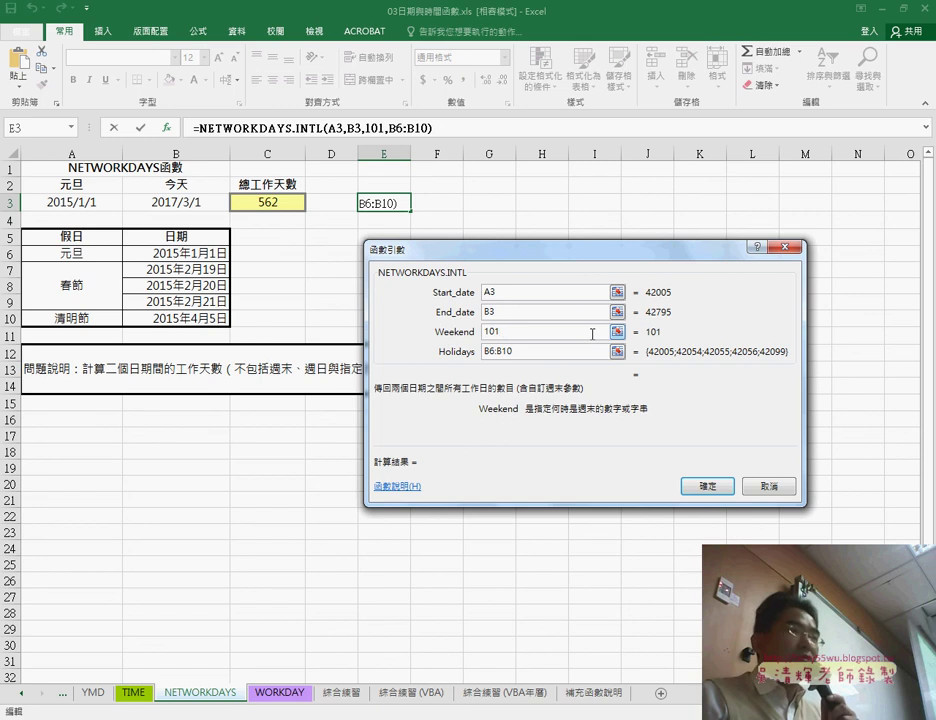
type("0")
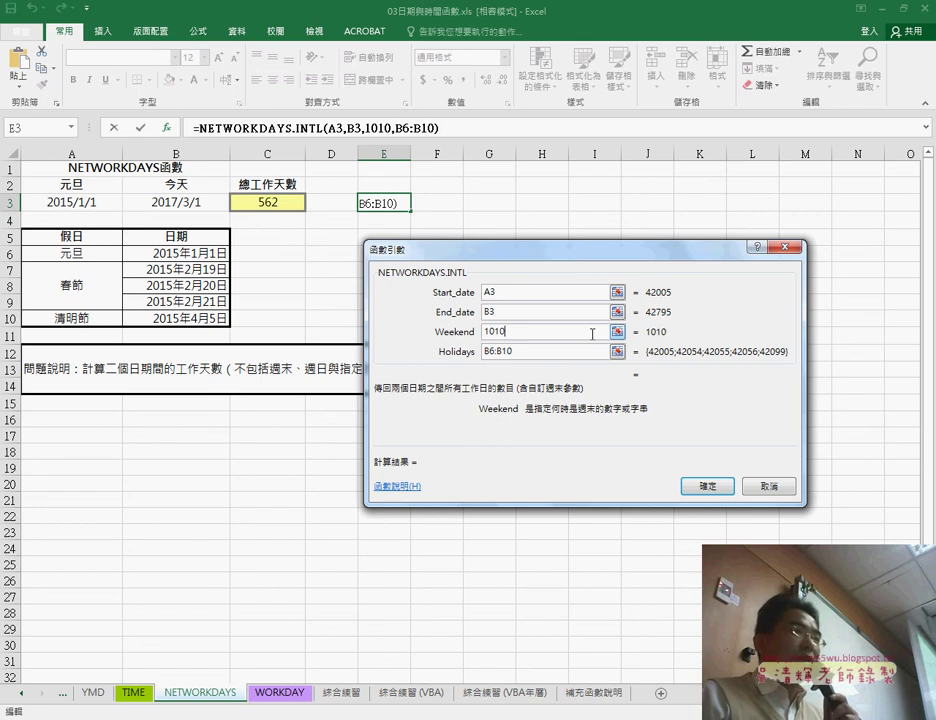
type("000")
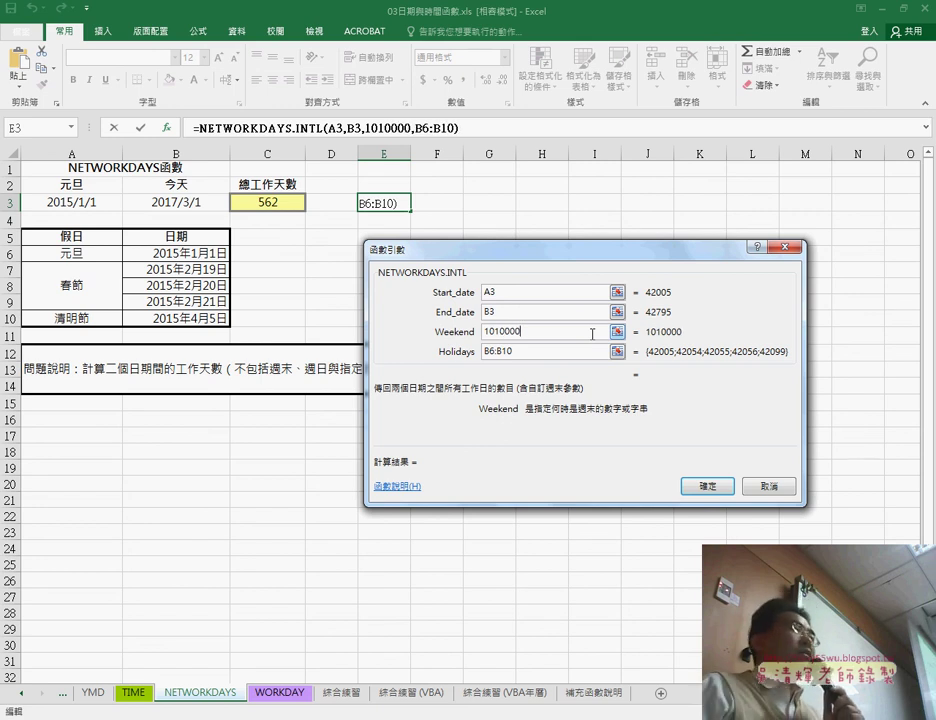
double_click(525, 332)
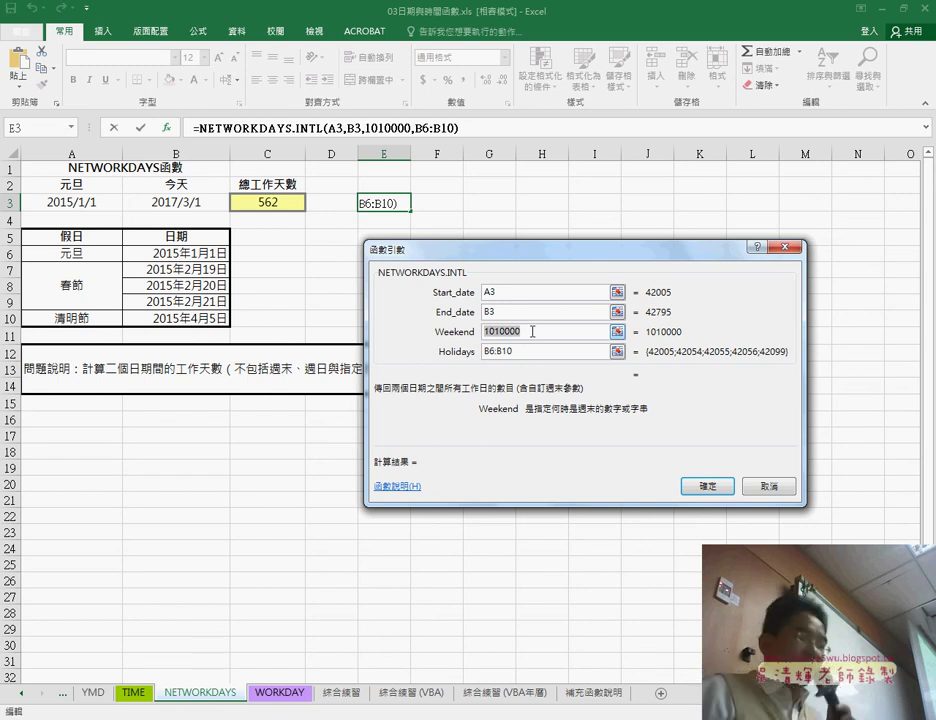
key("Left")
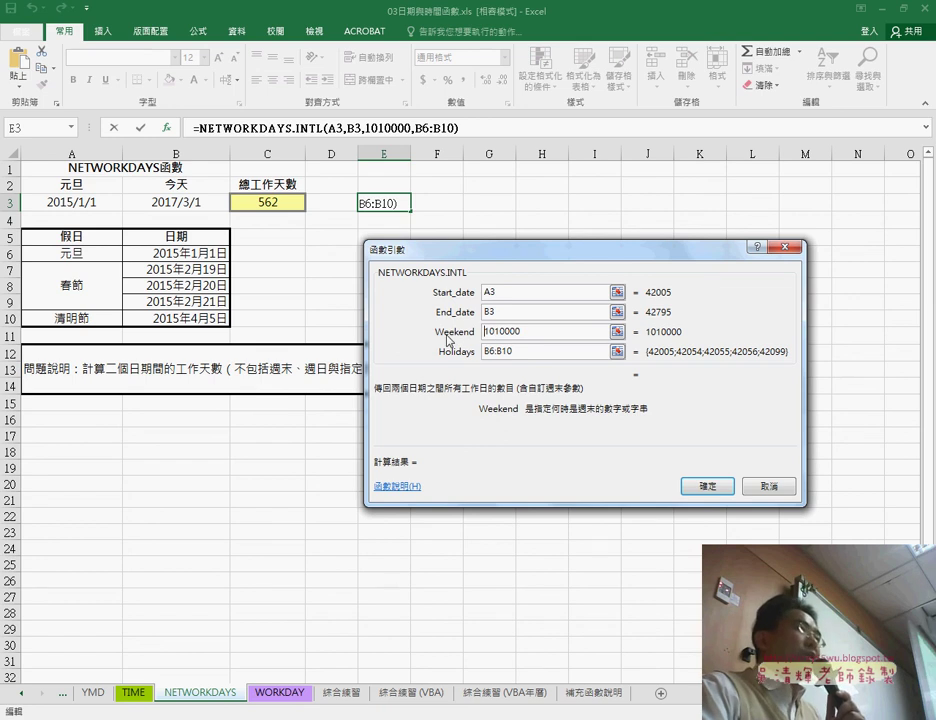
left_click_drag(533, 331, 484, 331)
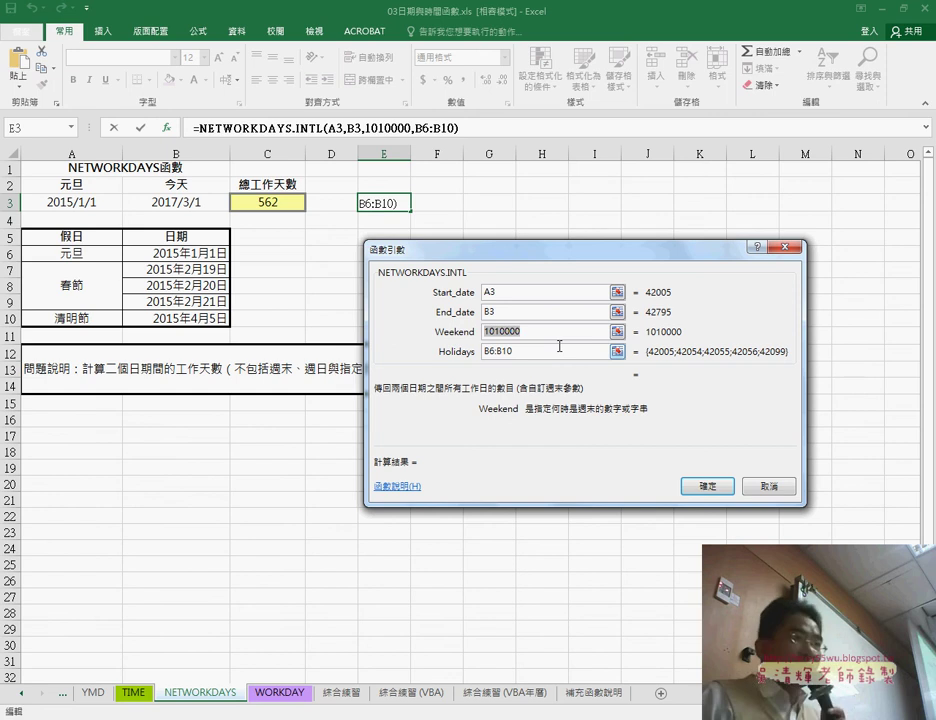
Step: Quote the weekend code as "1010000" and confirm, giving 560 working days in E3
key("Right")
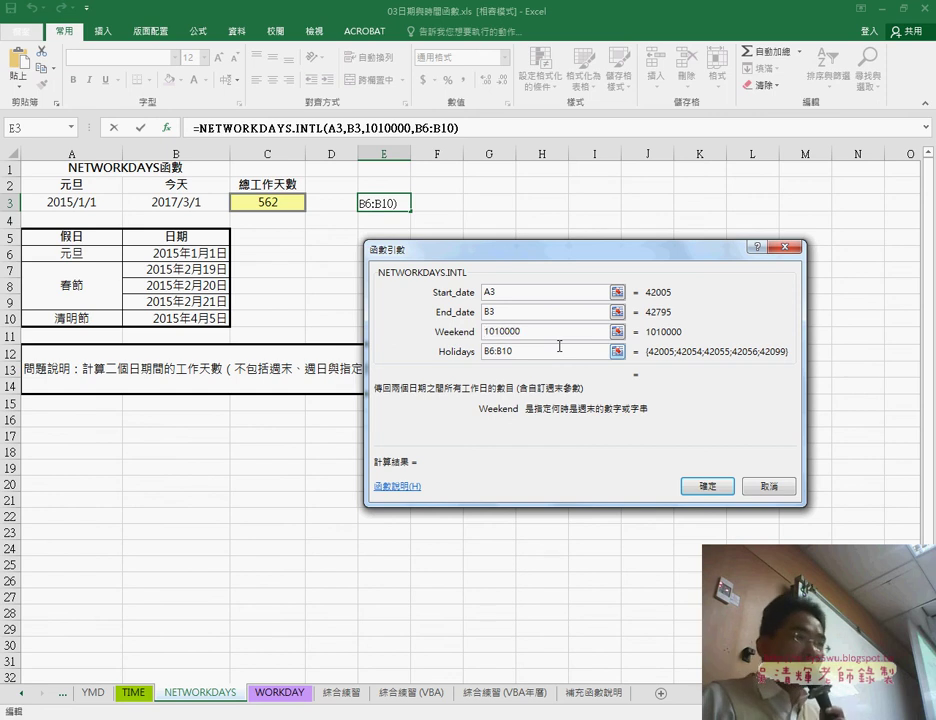
type("\"")
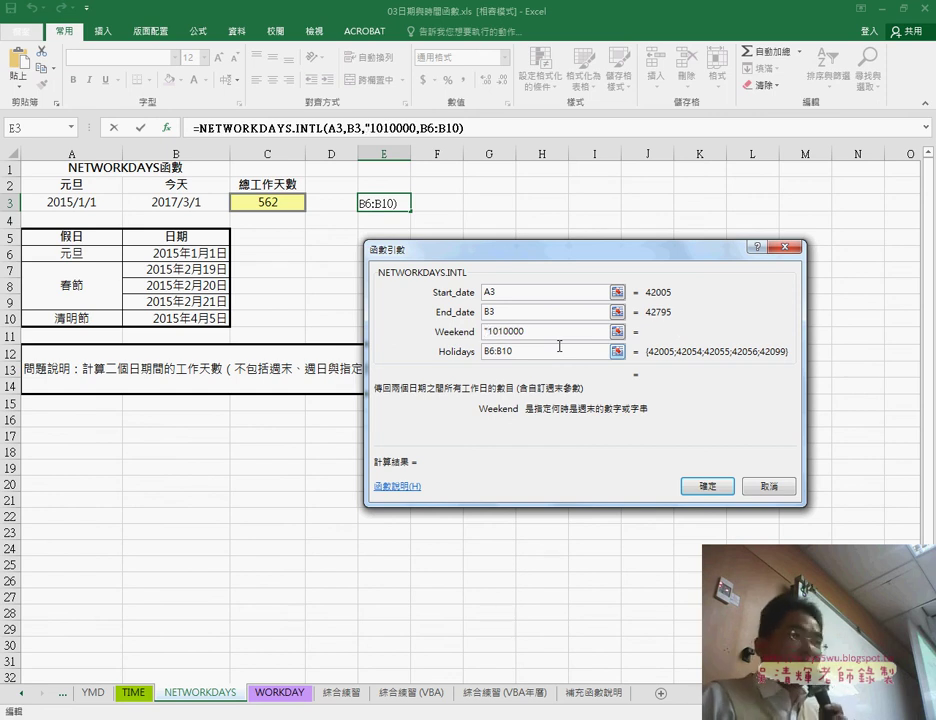
type("\"")
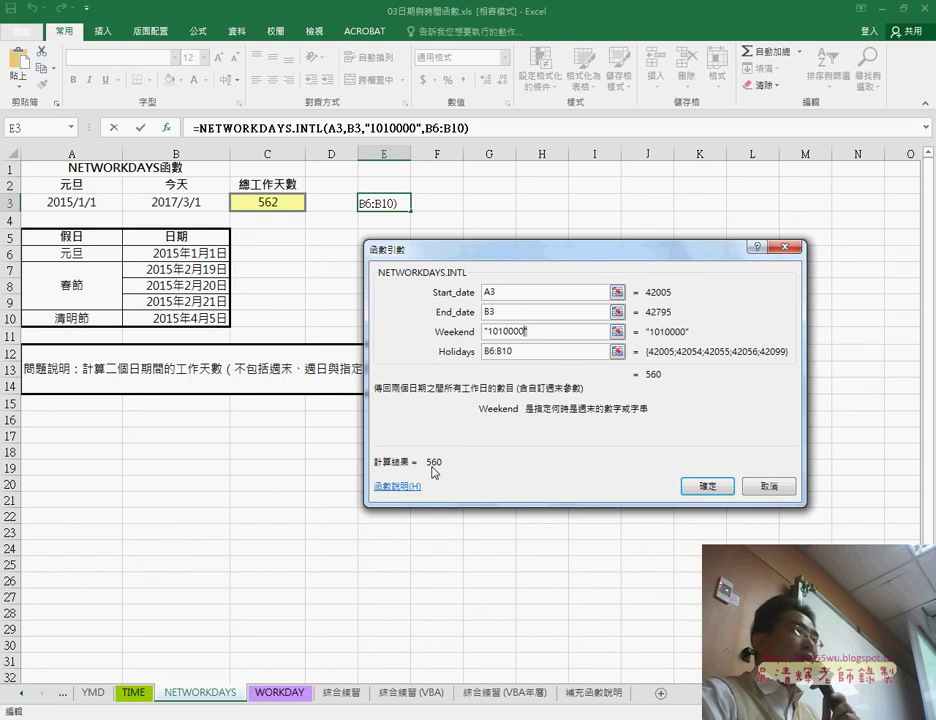
key("BackSpace")
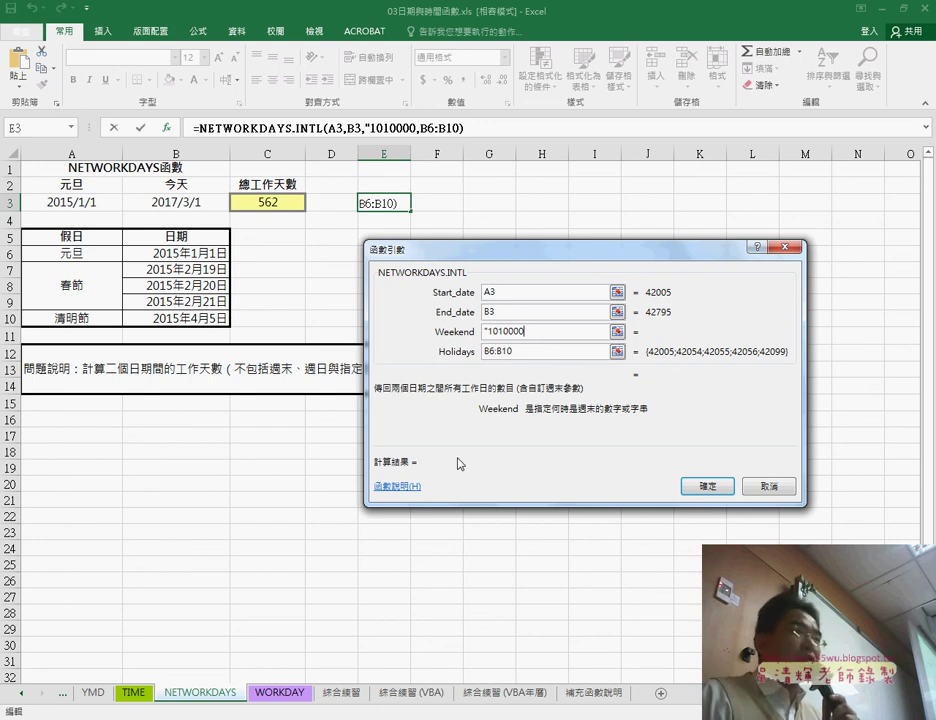
type("\"")
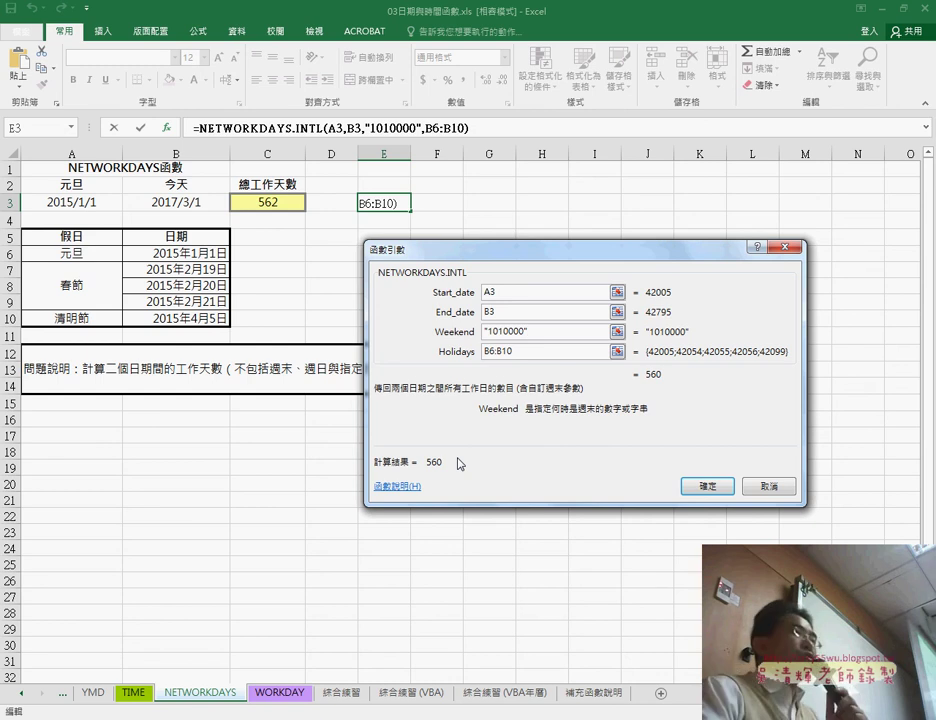
left_click(707, 485)
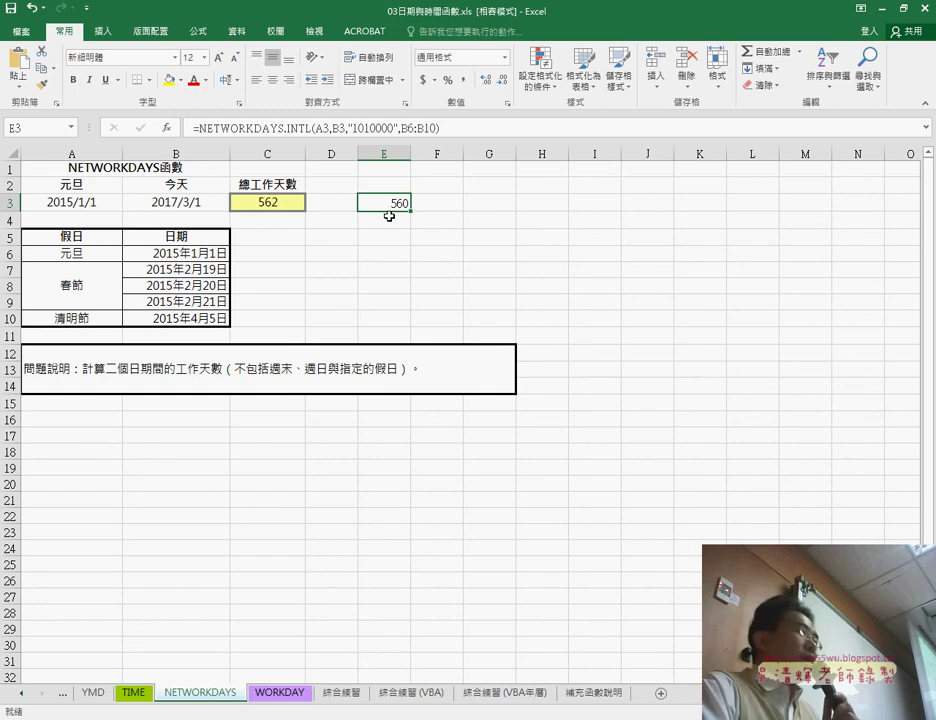
Step: On the WORKDAY sheet, insert the WORKDAY.INTL function into E3
left_click(280, 693)
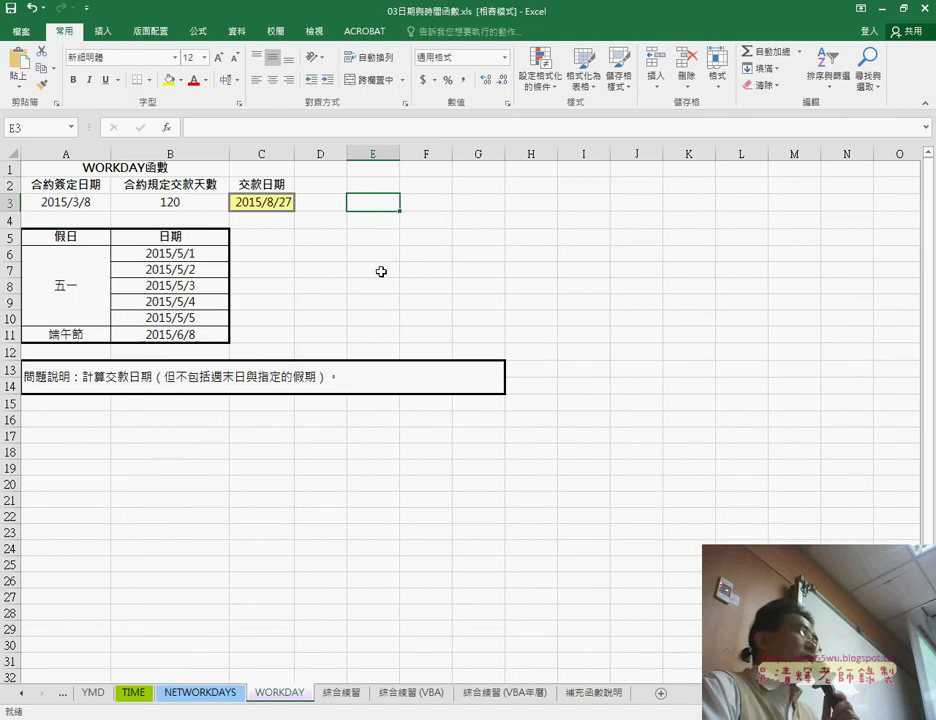
left_click(166, 127)
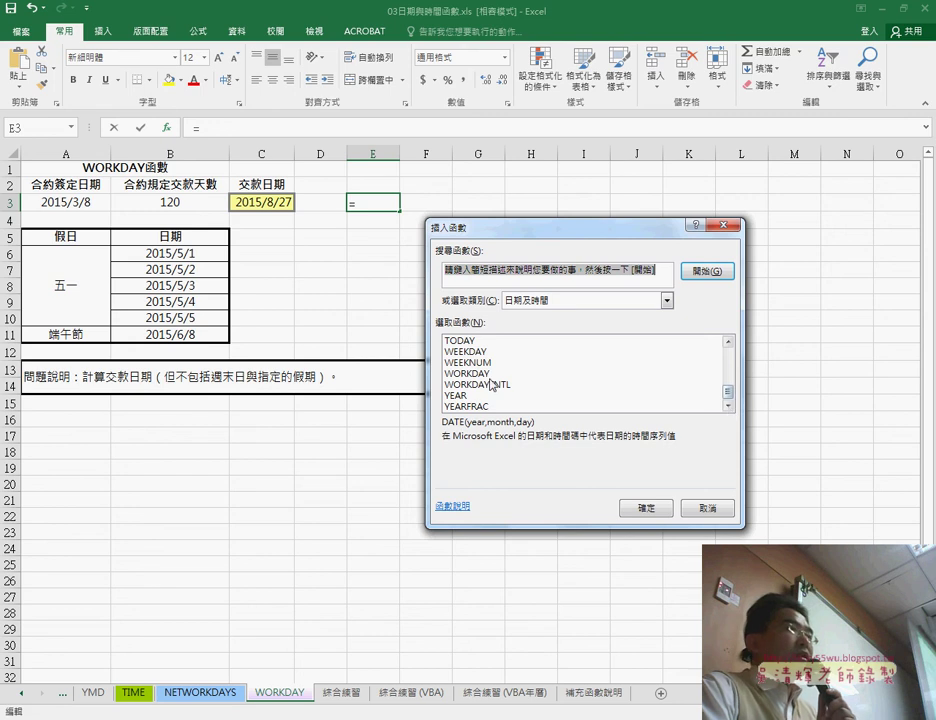
left_click(493, 386)
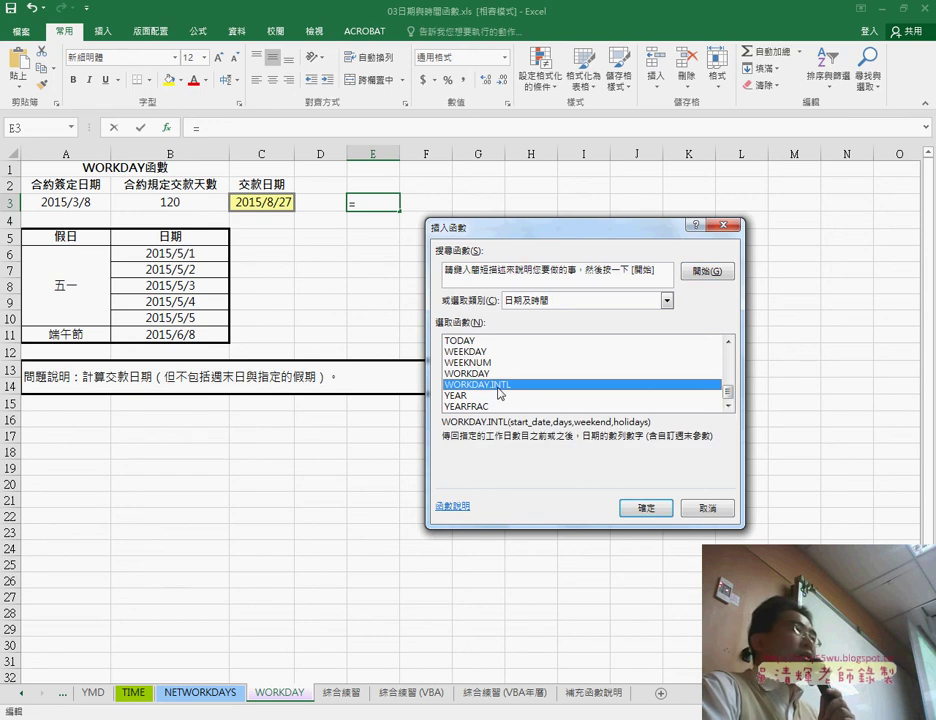
left_click(638, 508)
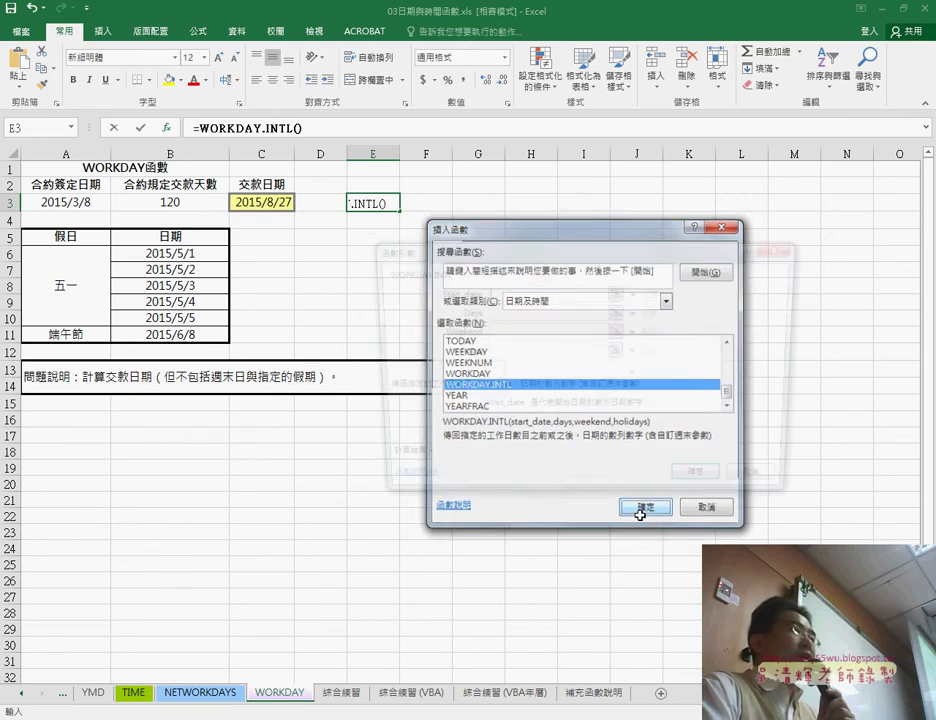
Step: Set WORKDAY.INTL start date A3, days B3 and holidays B6:B11
left_click(65, 202)
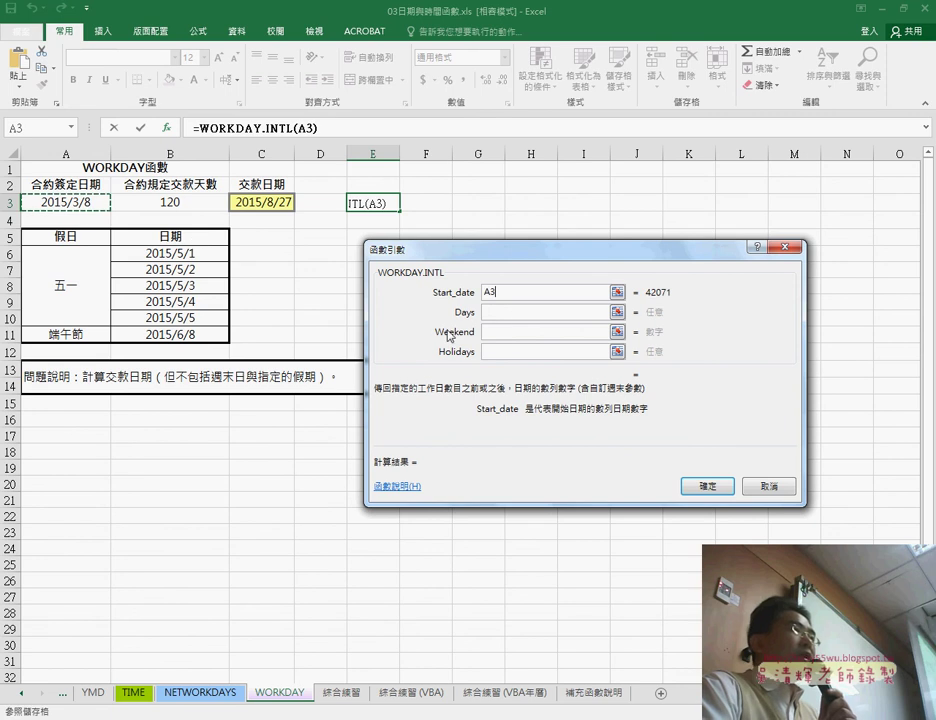
left_click(504, 313)
left_click(185, 201)
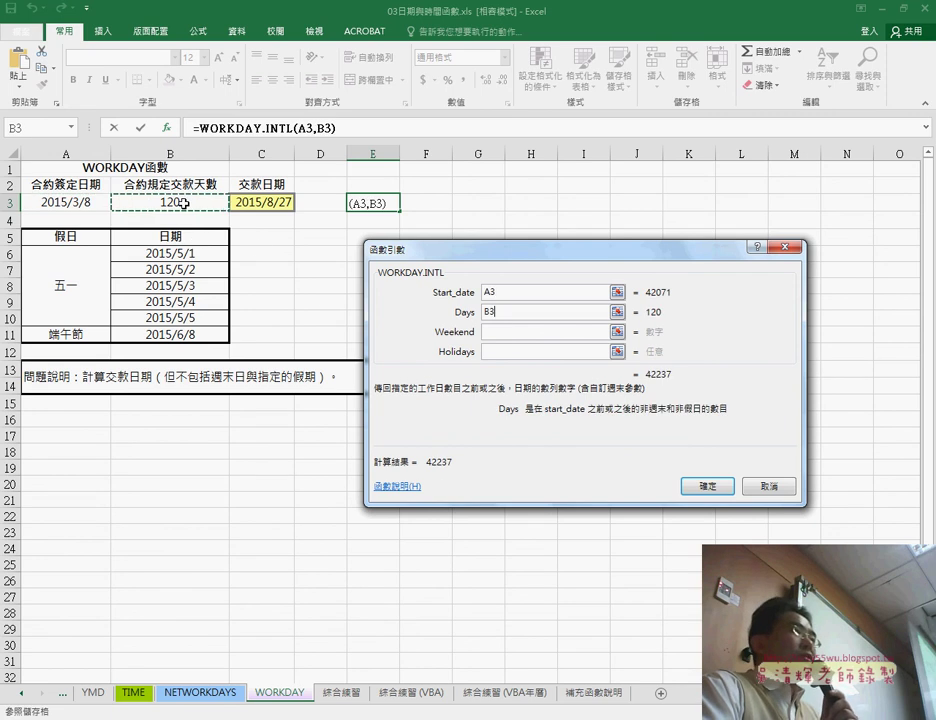
left_click(490, 331)
left_click(490, 331)
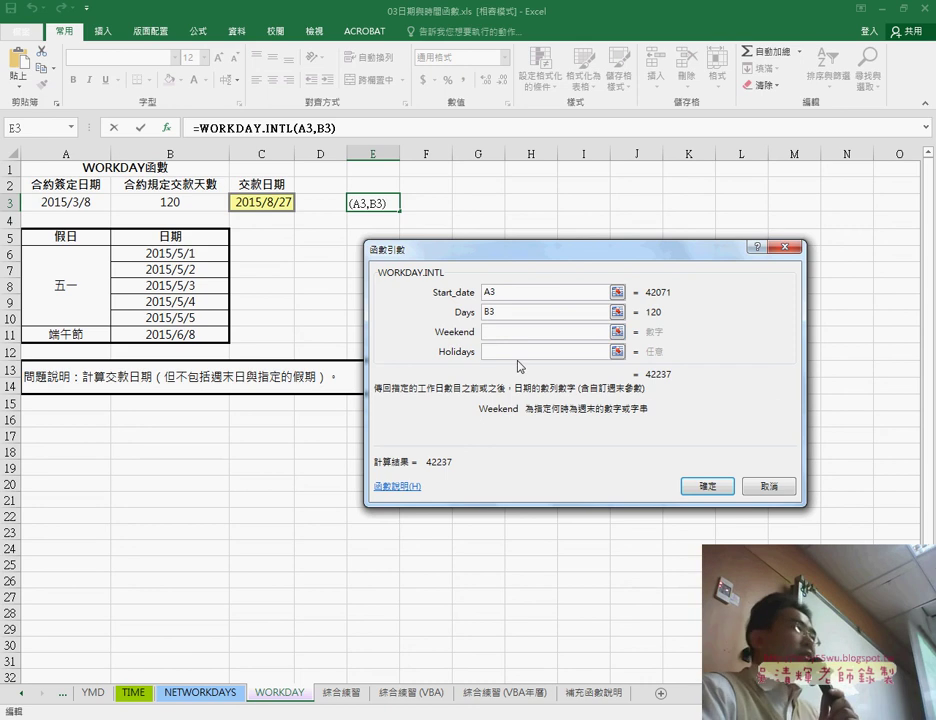
key("Tab")
left_click_drag(207, 258, 205, 335)
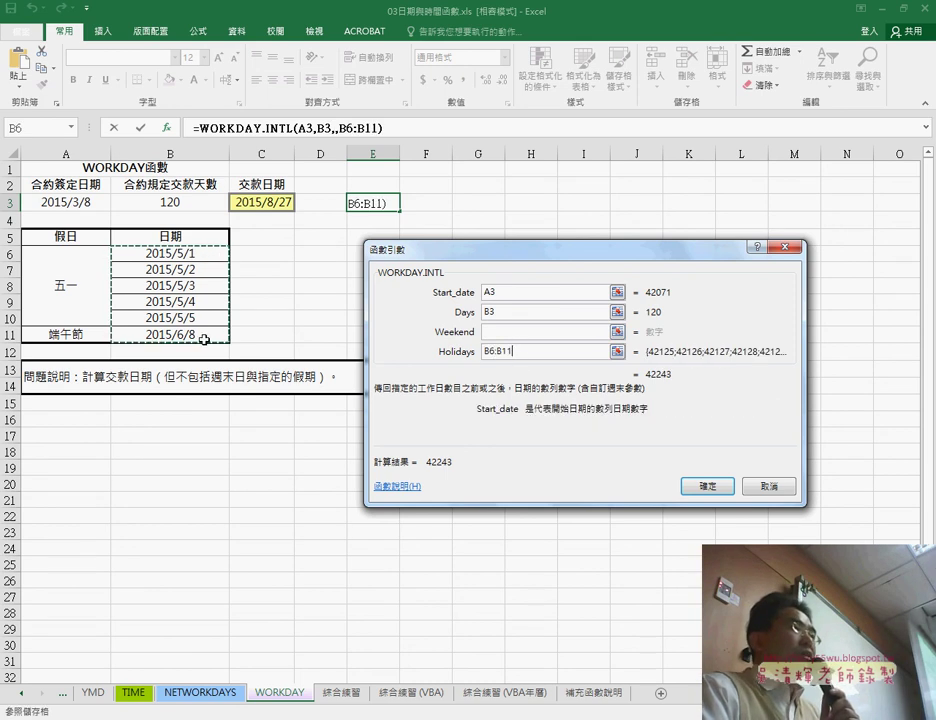
Step: Enter the weekend string "1010100" with quotes, changing the preview to 42287
left_click(518, 334)
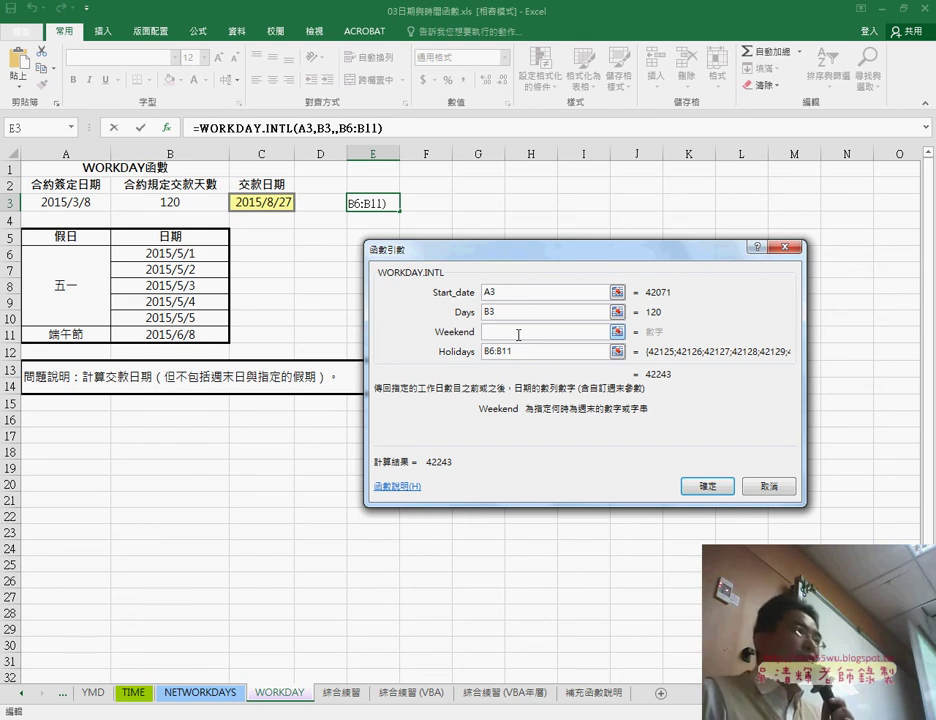
type("10")
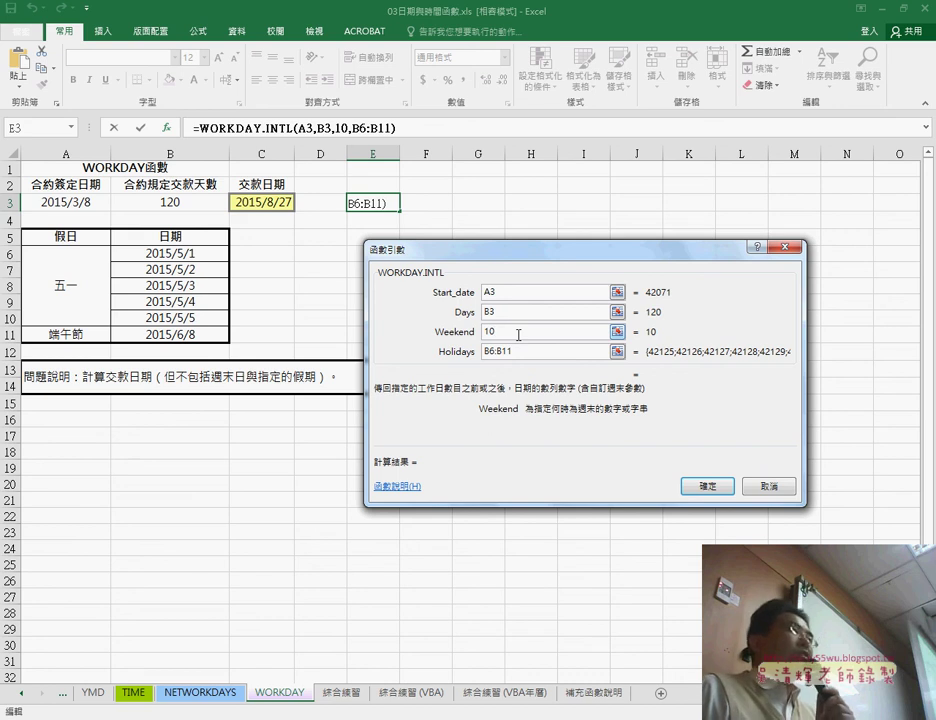
type("10")
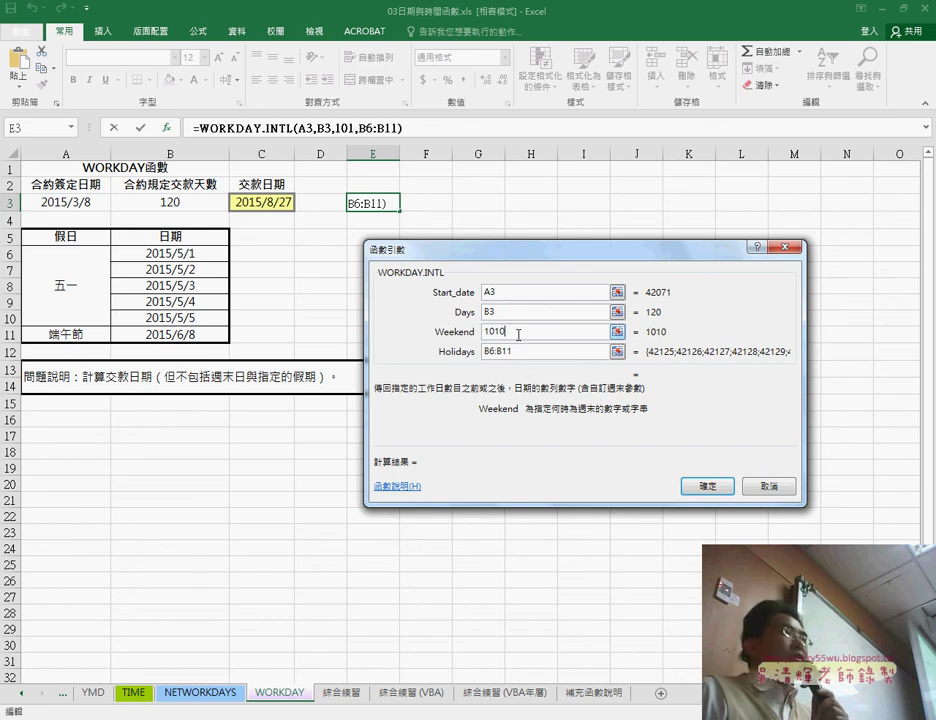
type("1")
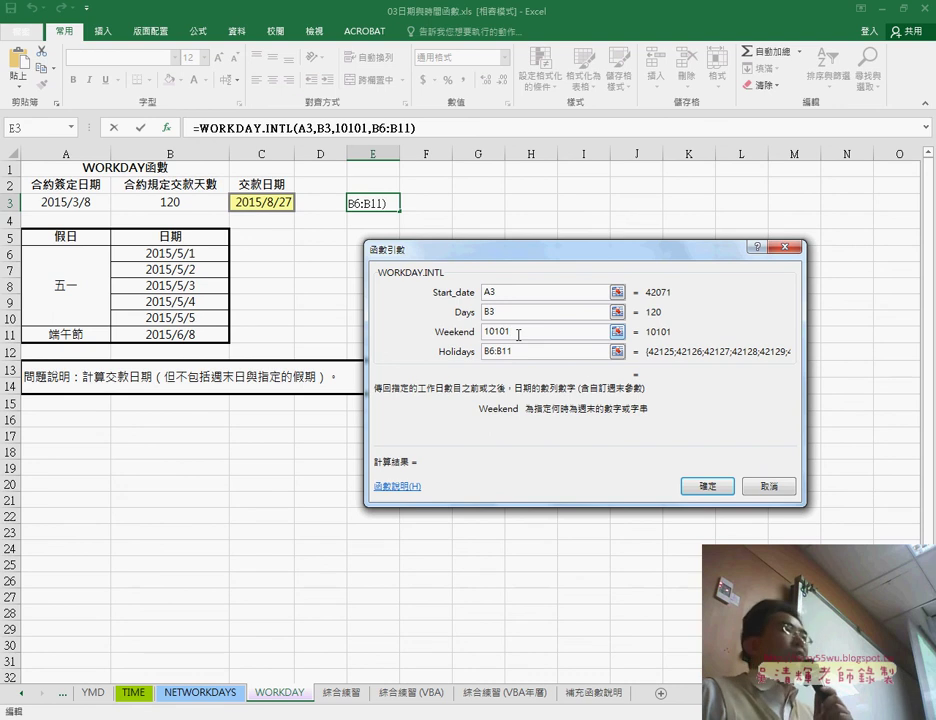
type("00")
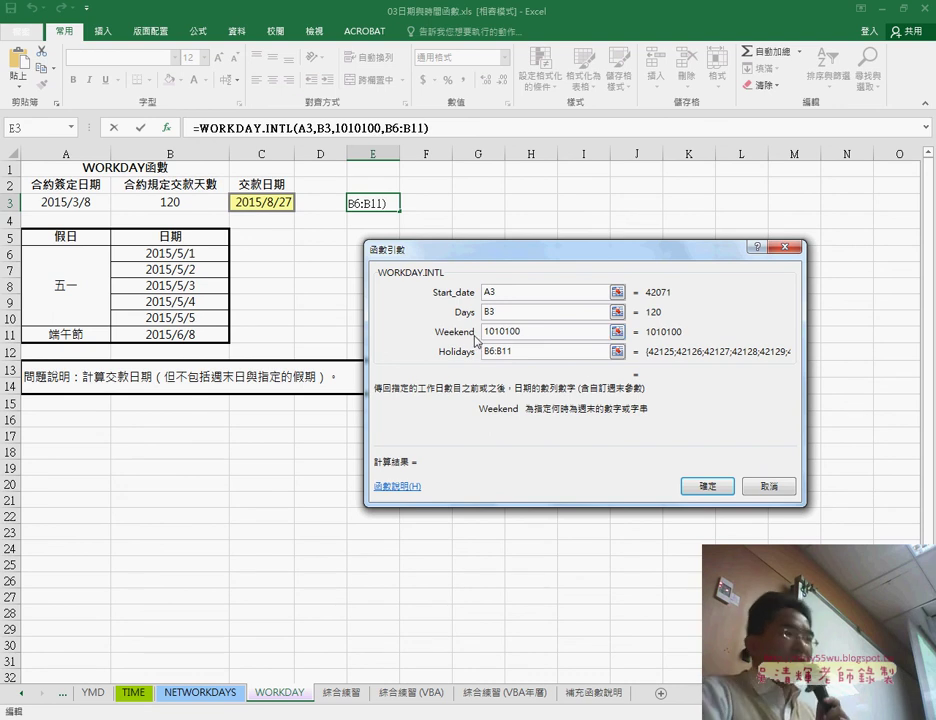
left_click(484, 331)
type("\"")
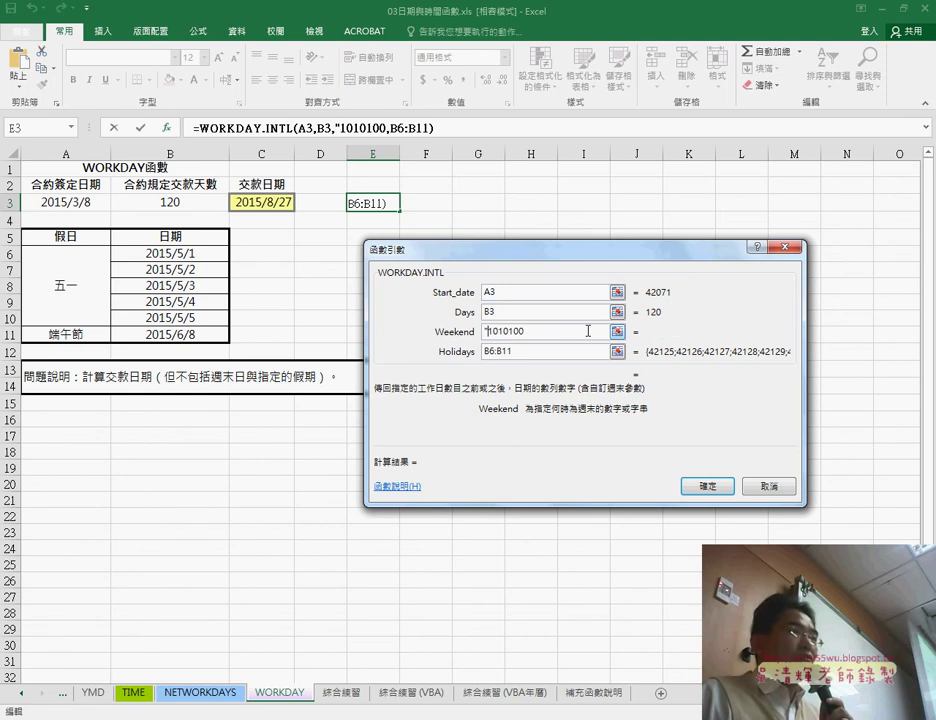
left_click(588, 331)
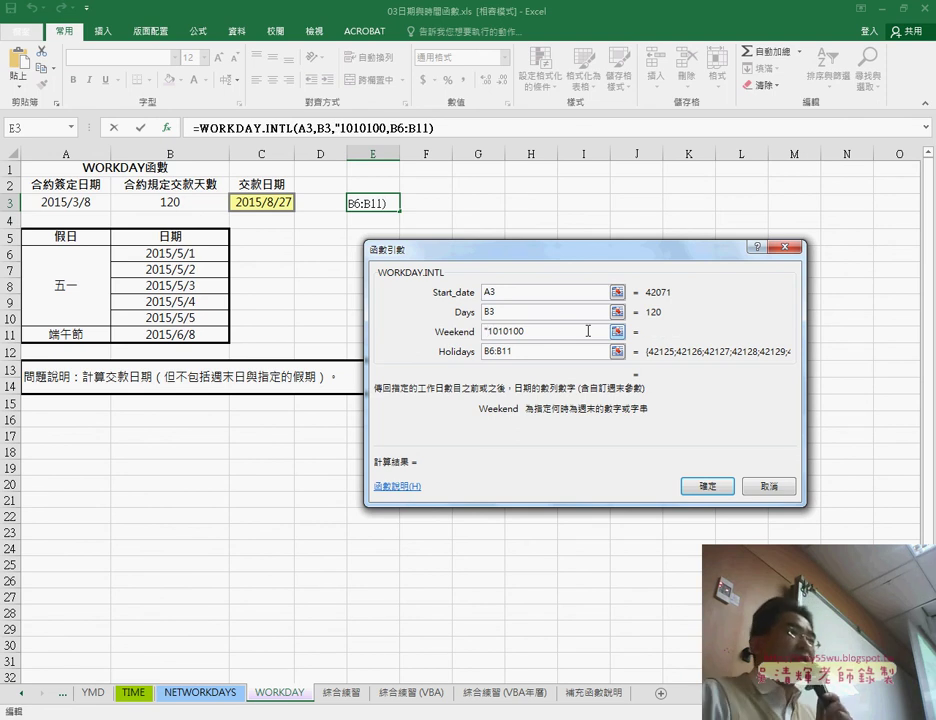
type("\"")
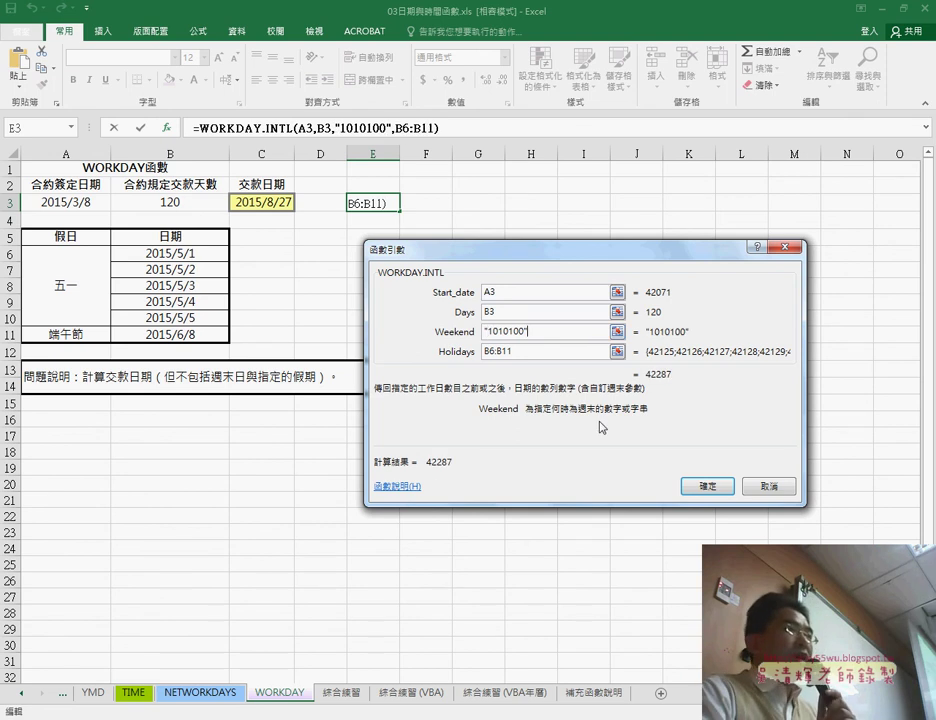
Step: Confirm the WORKDAY.INTL formula in E3 and apply a Date format so it shows 2015/10/10
left_click(696, 488)
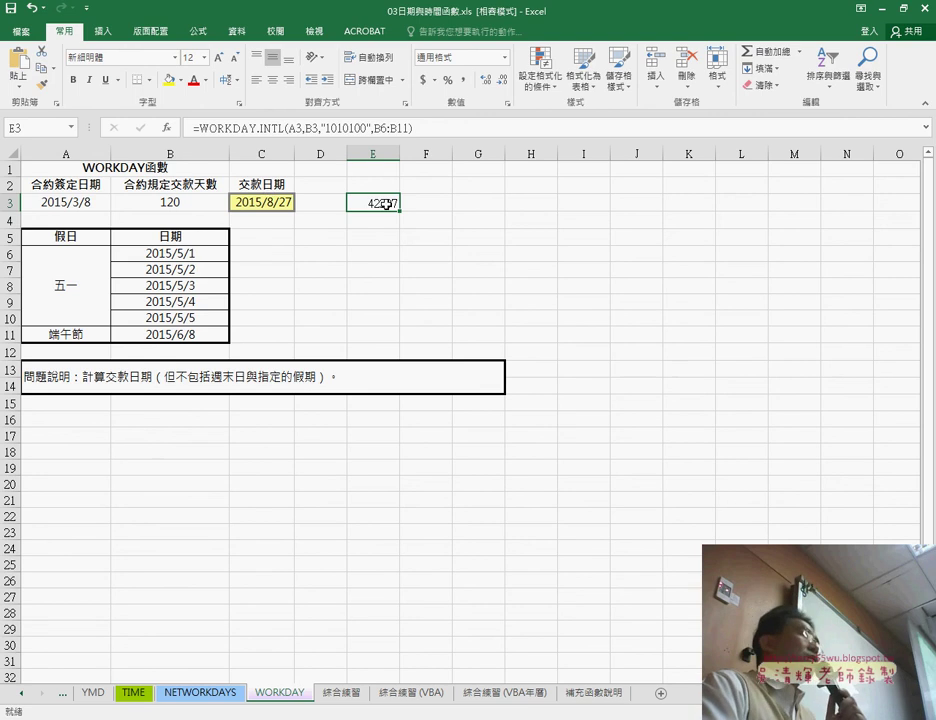
right_click(386, 204)
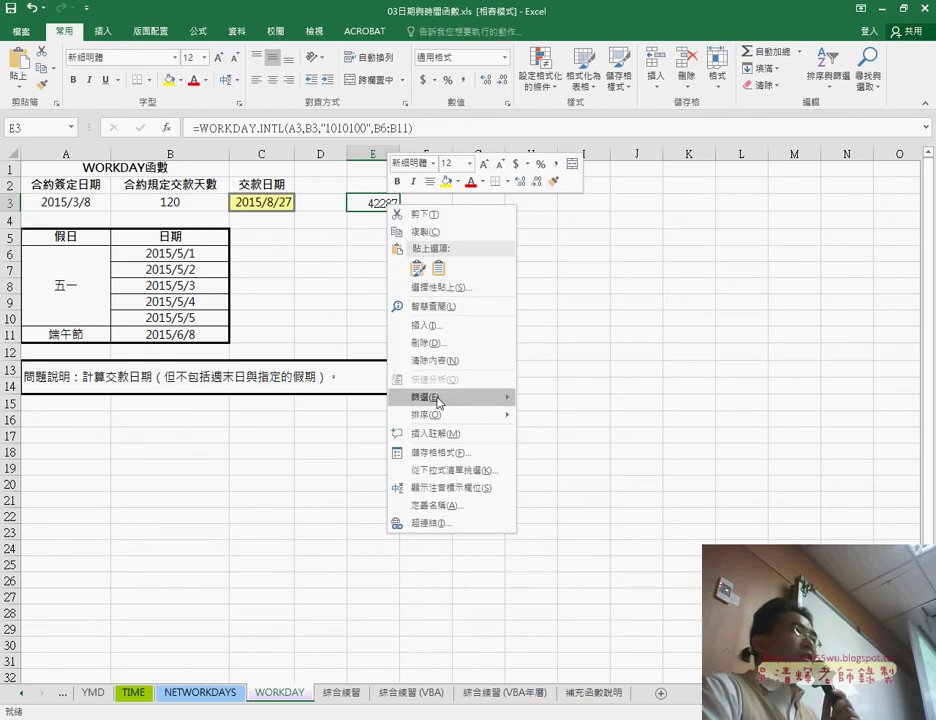
left_click(453, 453)
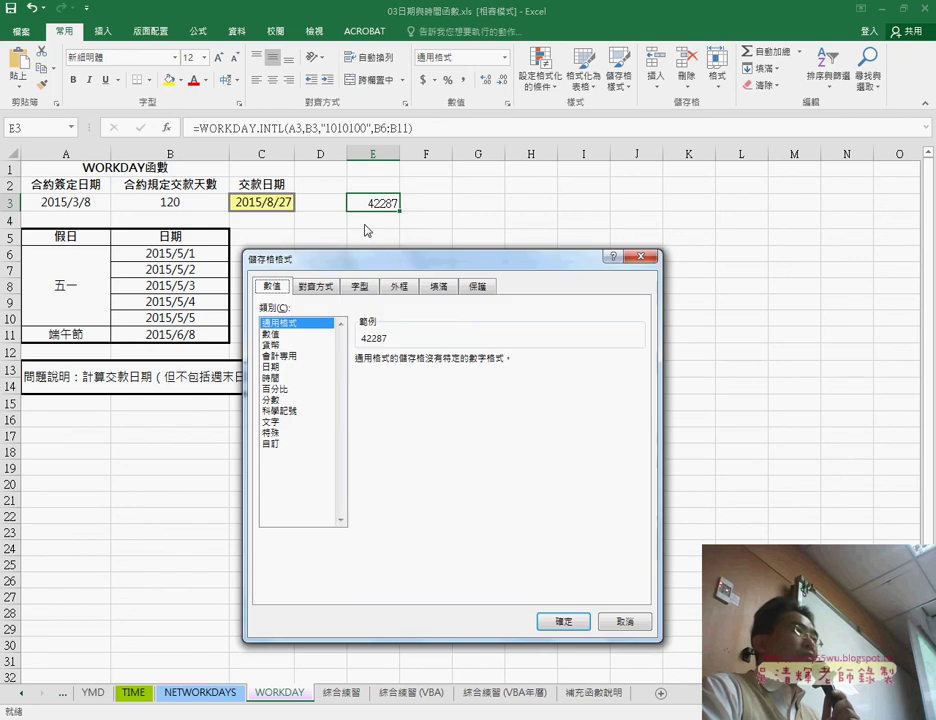
mouse_move(456, 255)
left_mouse_down()
mouse_move(575, 158)
mouse_move(566, 151)
left_mouse_up()
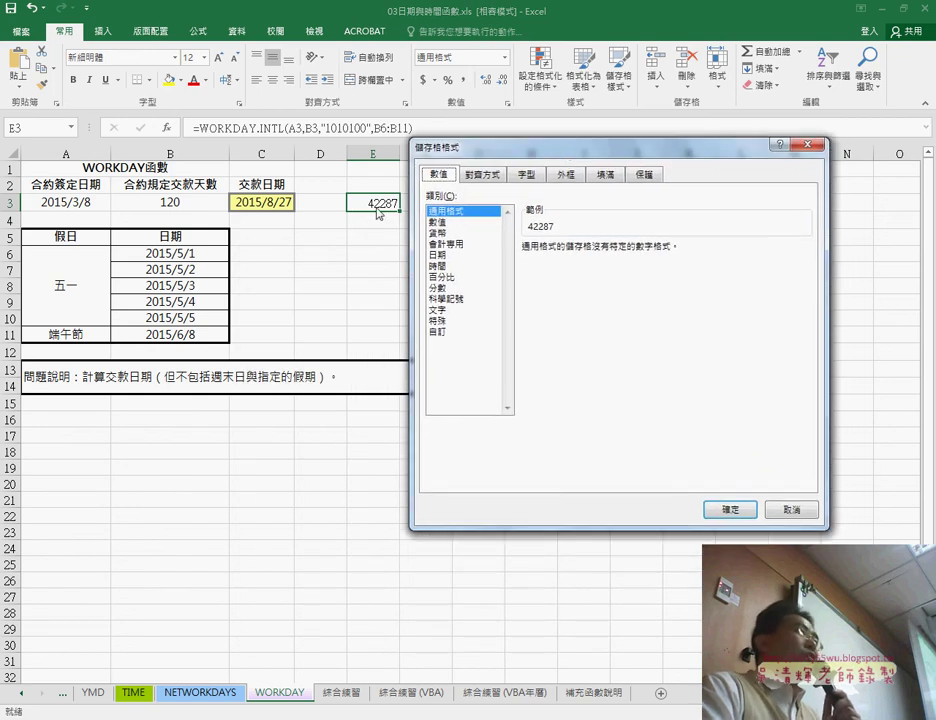
left_click(448, 256)
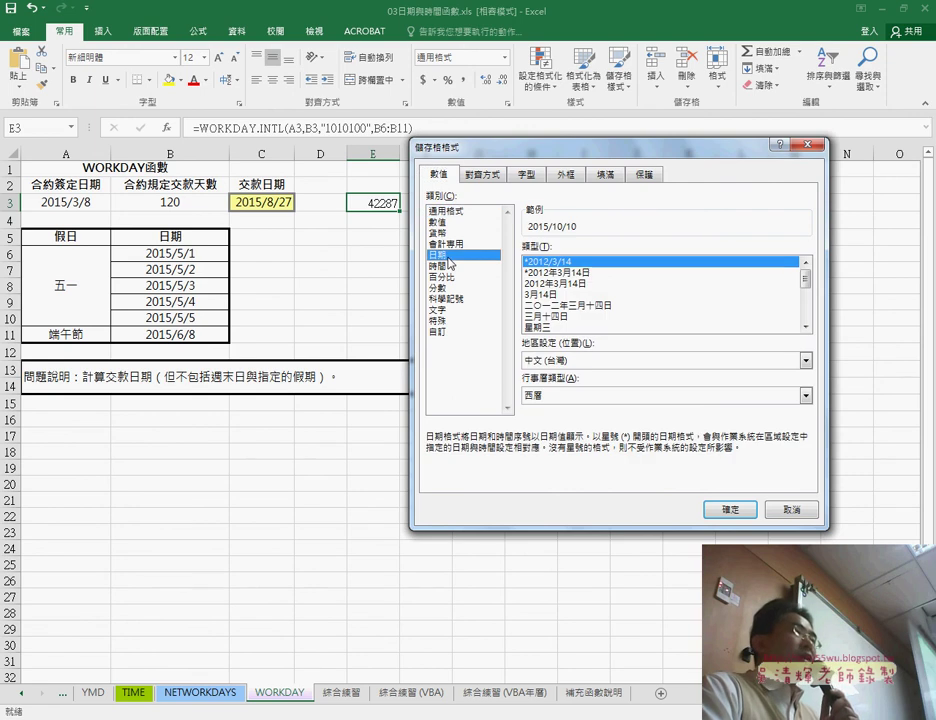
left_click(735, 512)
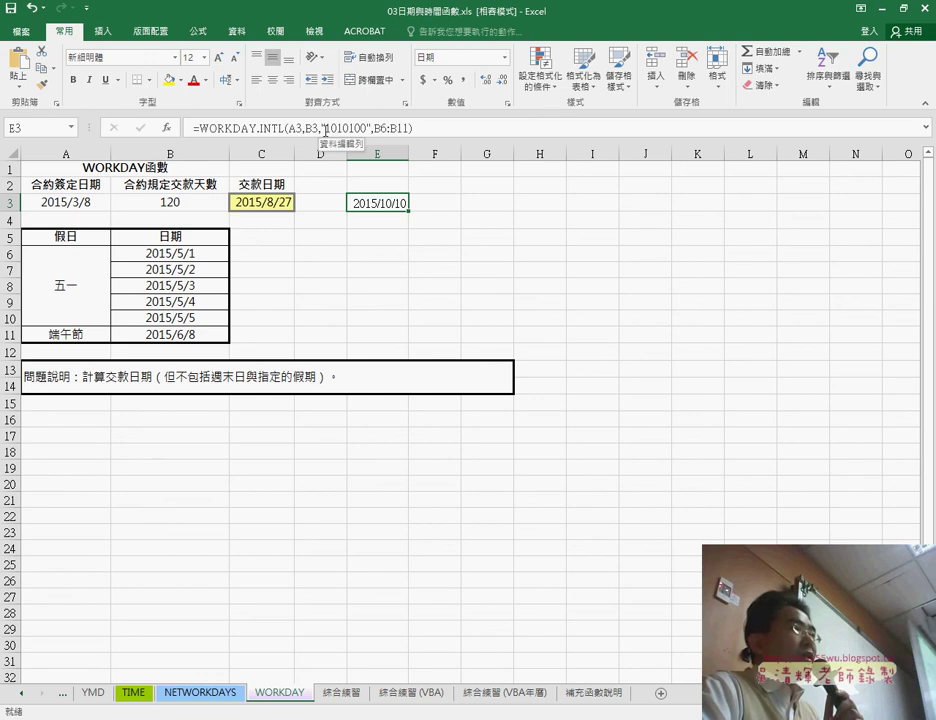
left_click(325, 131)
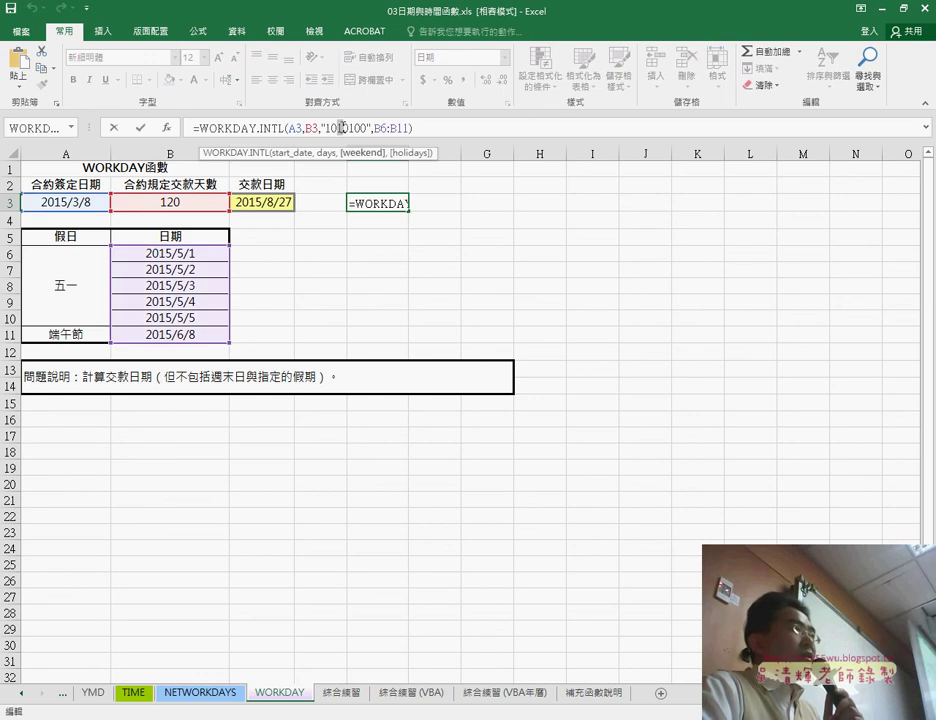
left_click(348, 129)
key("BackSpace")
type("11")
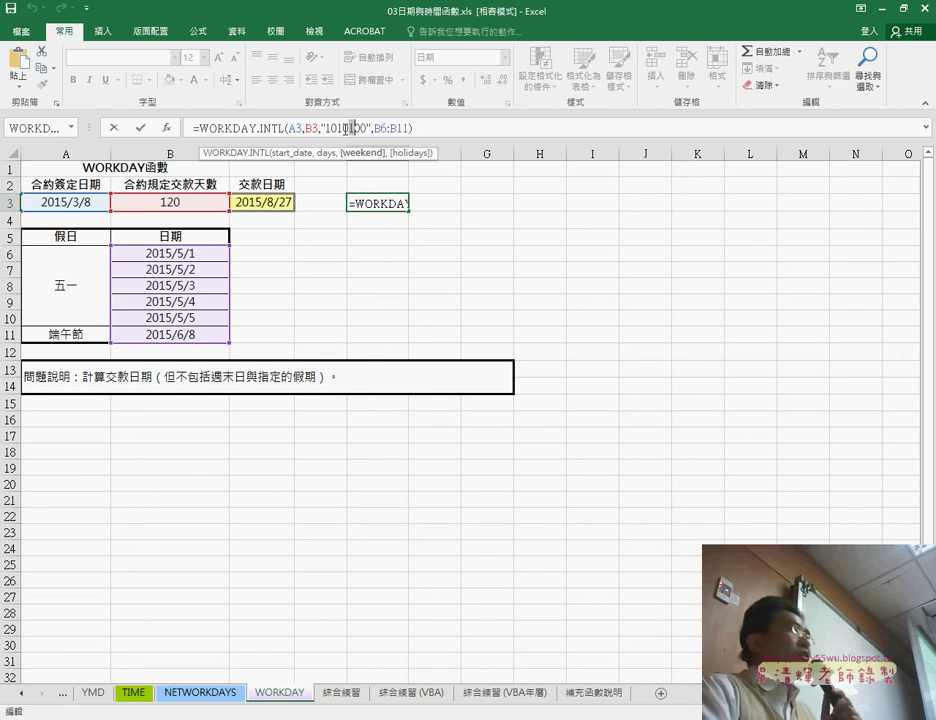
key("BackSpace")
type("0")
left_click(140, 128)
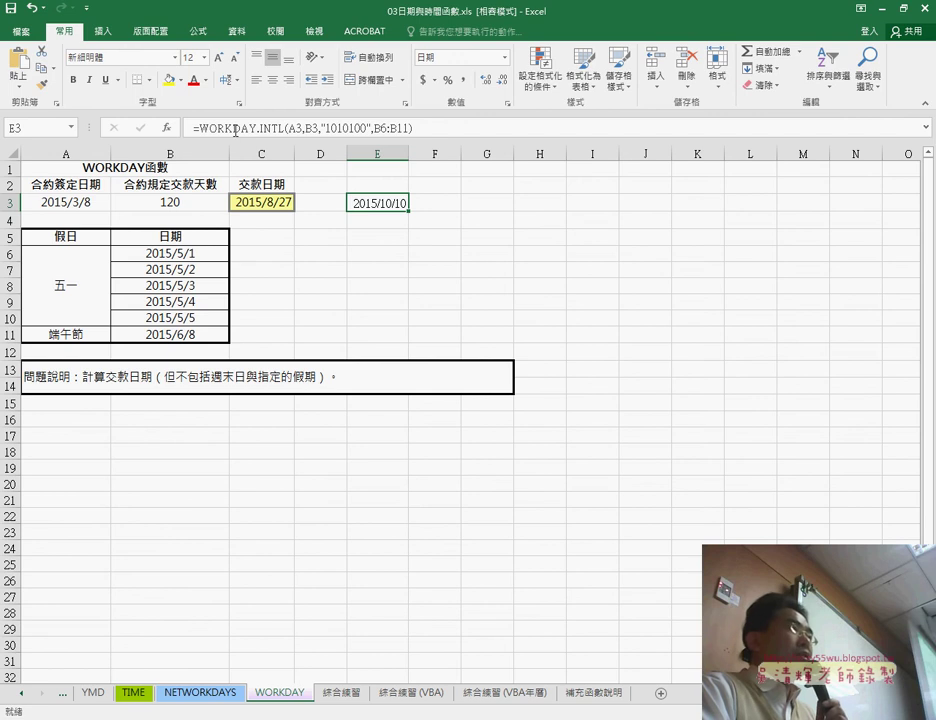
double_click(268, 128)
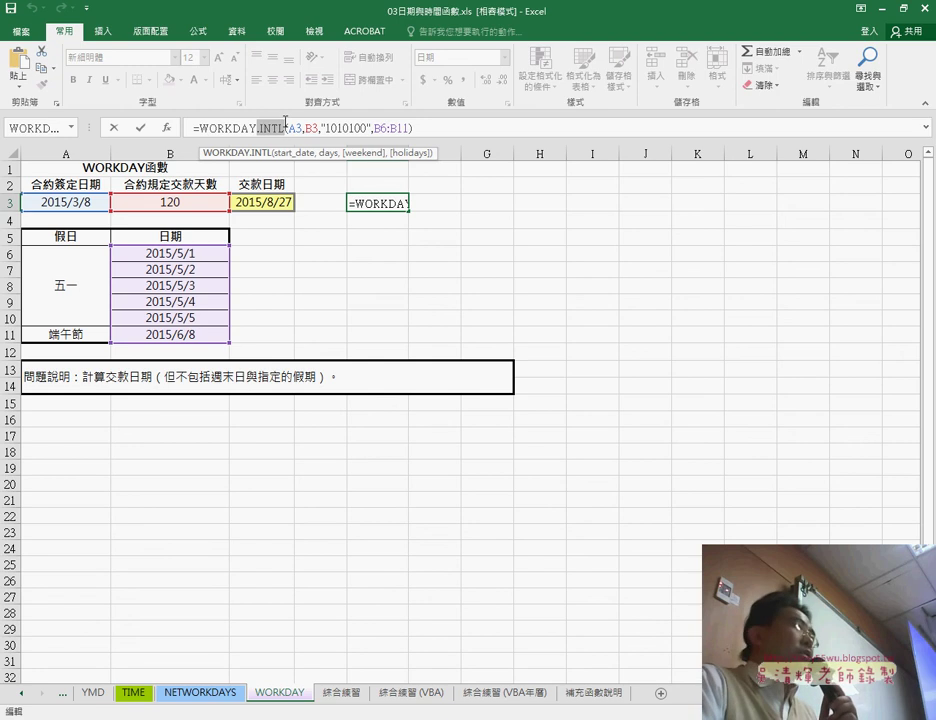
left_click_drag(322, 128, 355, 127)
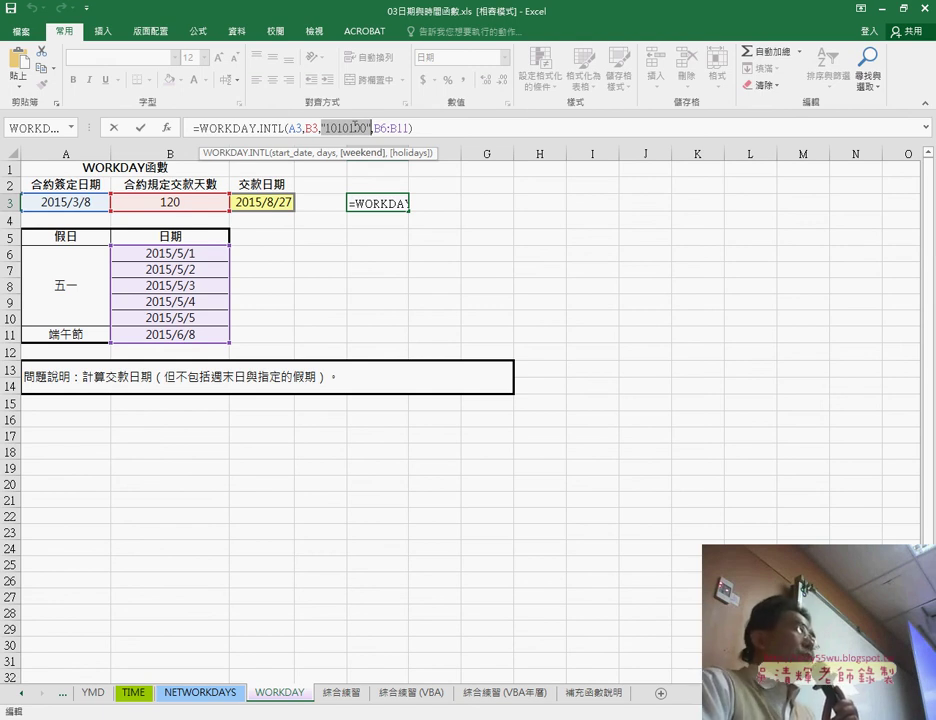
Step: Reopen E3's WORKDAY.INTL arguments and select the Weekend box showing "1010100"
left_click(168, 128)
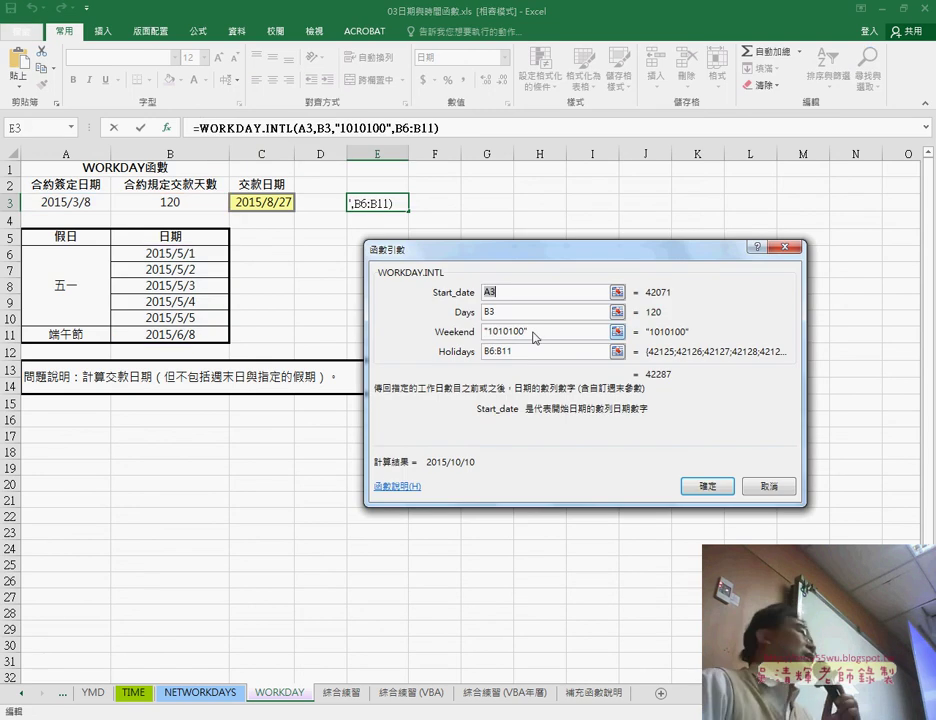
left_click(510, 345)
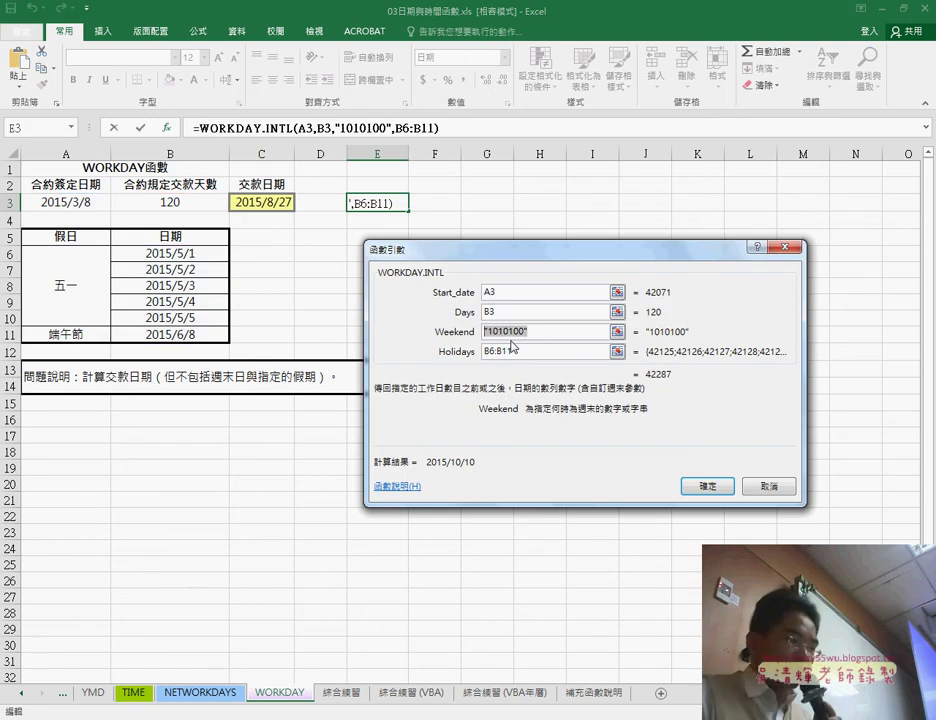